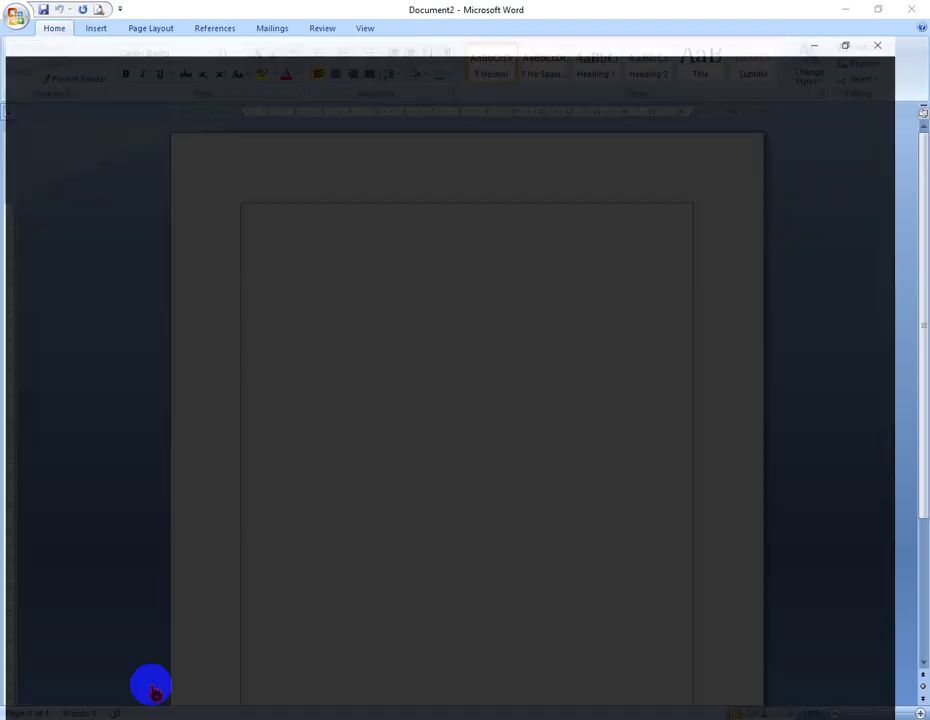
Minimize the browser to bring the blank Word document into view.
scroll(386, 367, down, 4)
scroll(575, 411, down, 3)
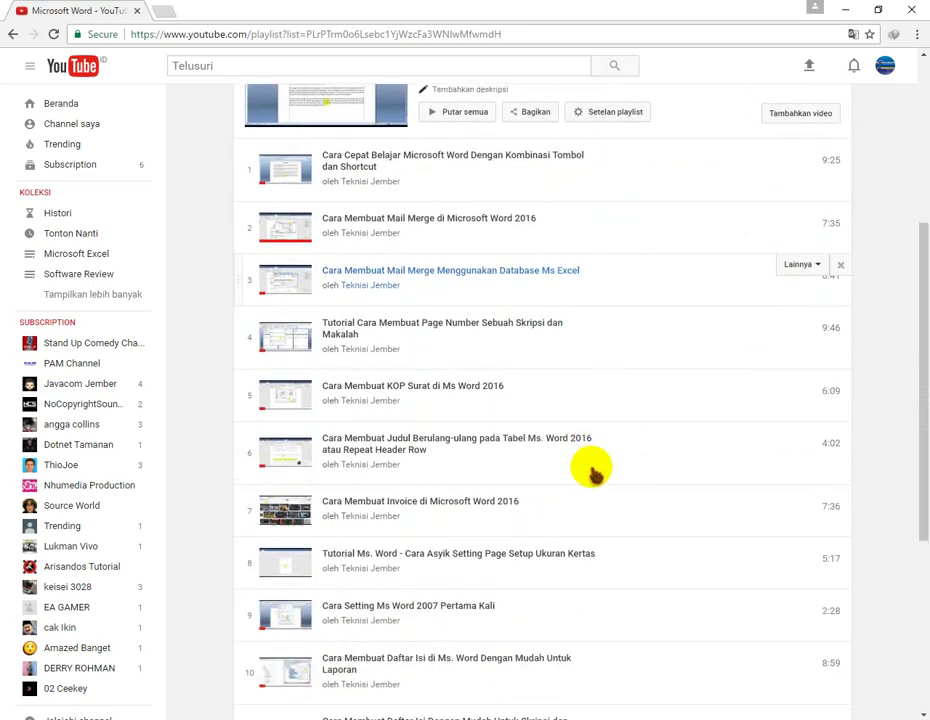
scroll(596, 473, down, 3)
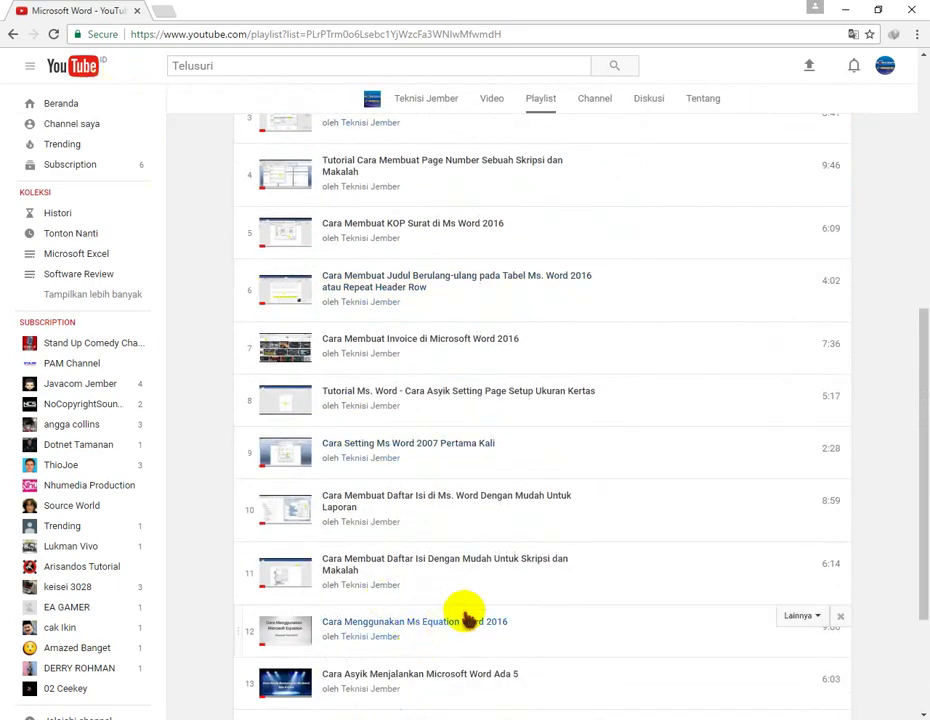
scroll(468, 630, down, 1)
scroll(468, 630, down, 1)
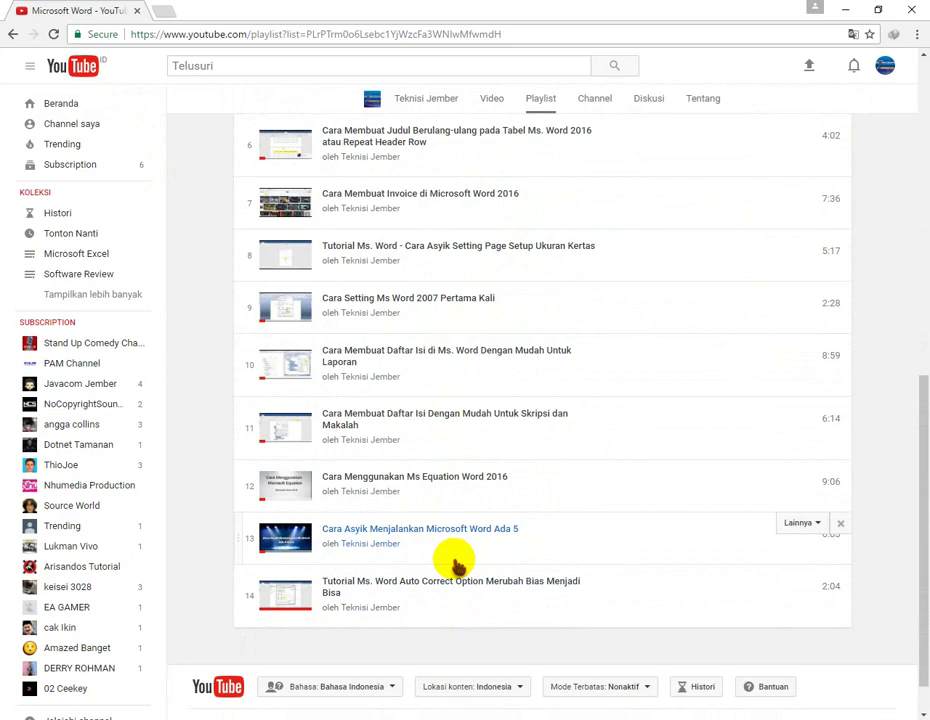
click(845, 10)
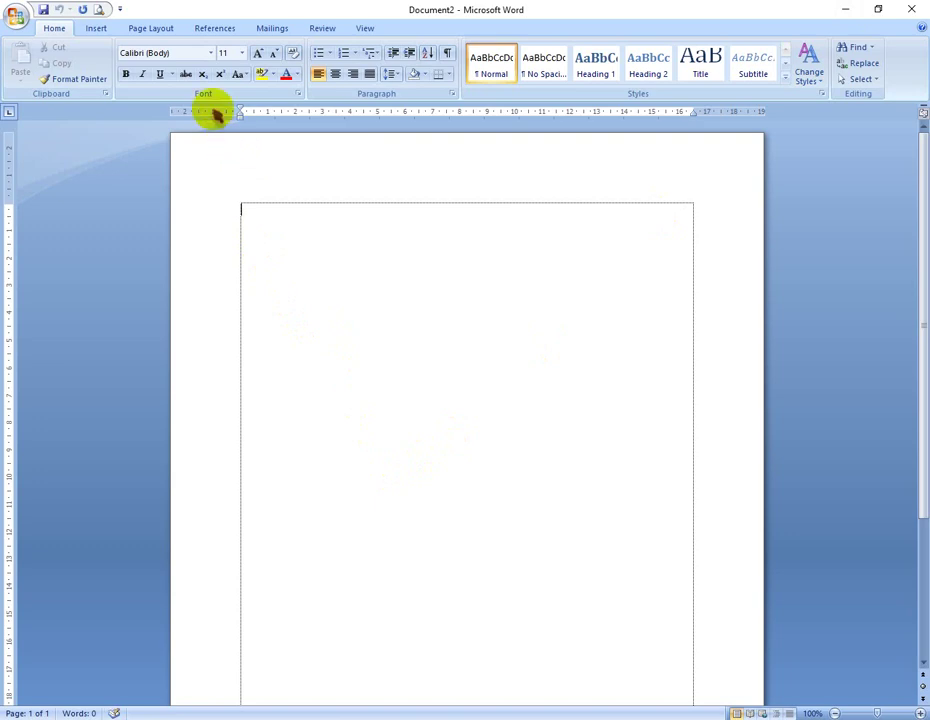
In Page Setup, set all four margins to 1 and the paper size to 10 × 10.
double_click(216, 117)
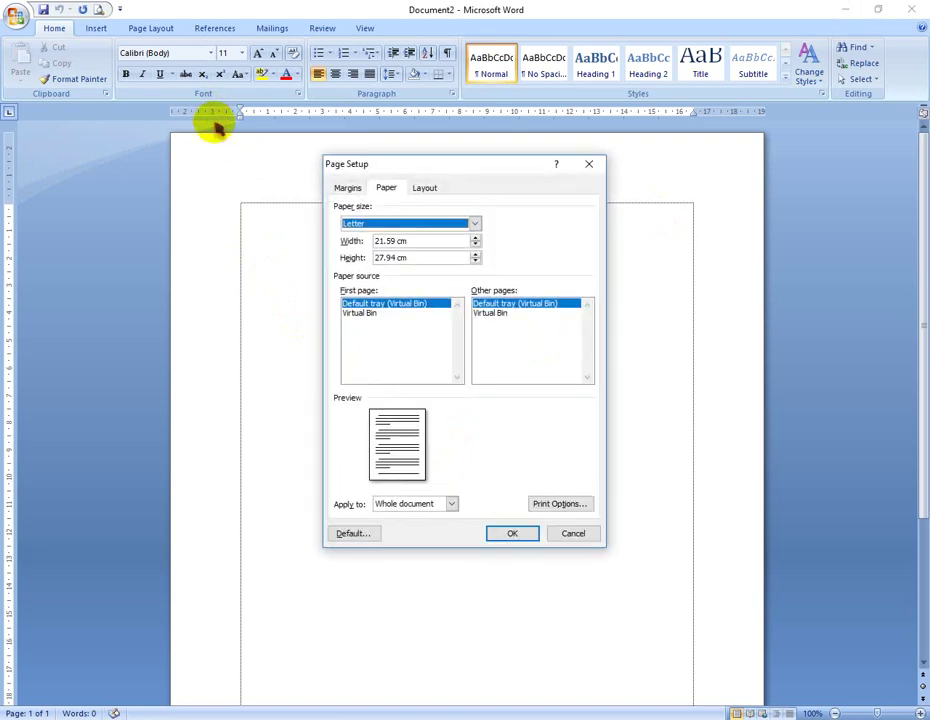
click(347, 187)
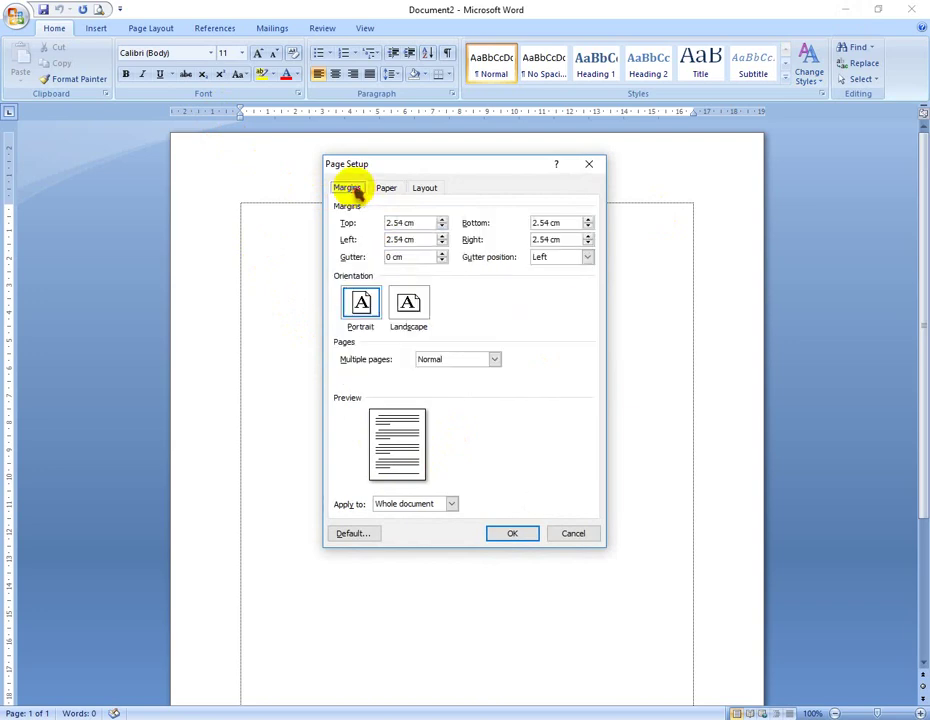
text(1)
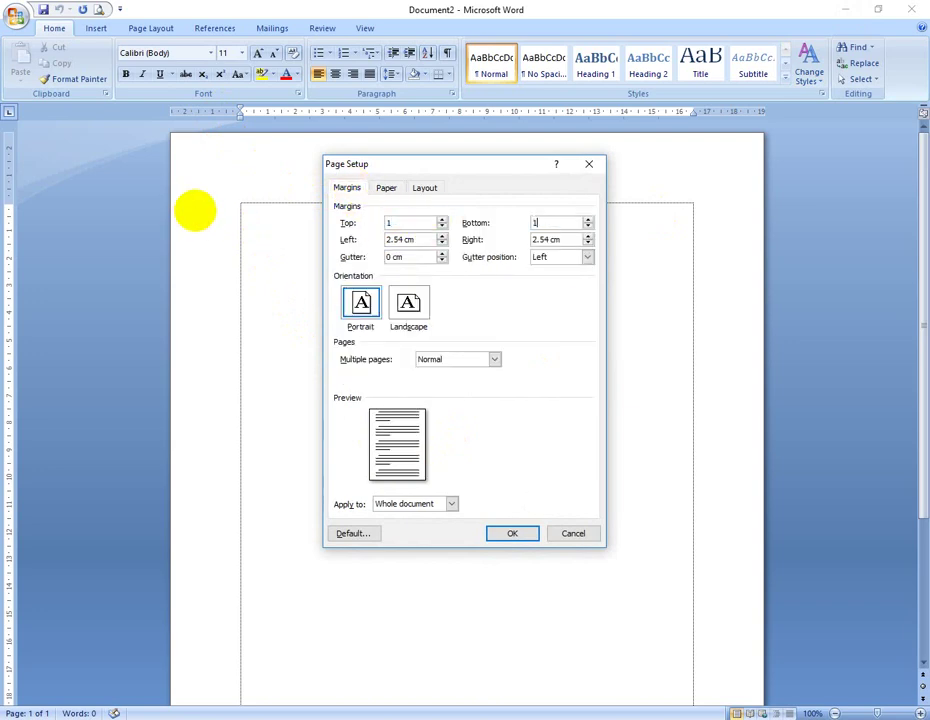
text(	1	1	1)
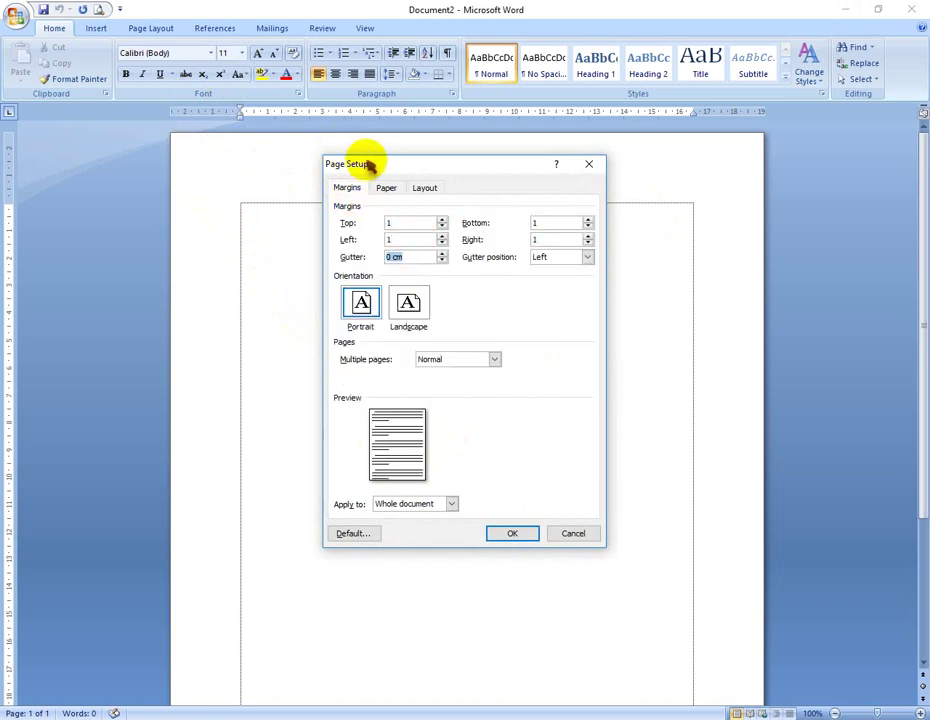
click(384, 188)
double_click(382, 240)
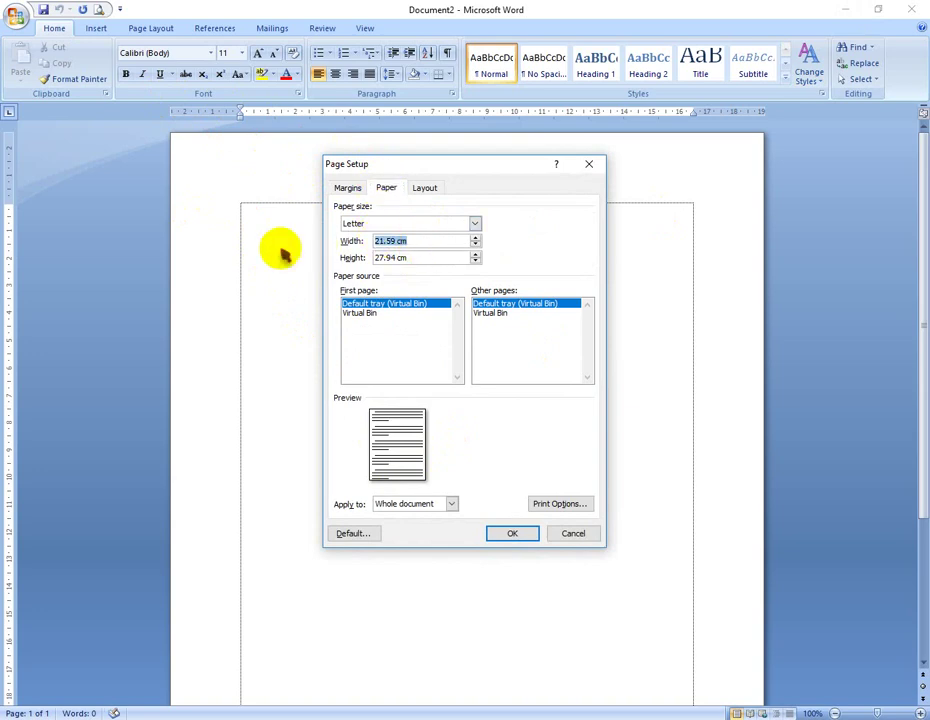
text(10)
key(Tab)
text(10)
key(Return)
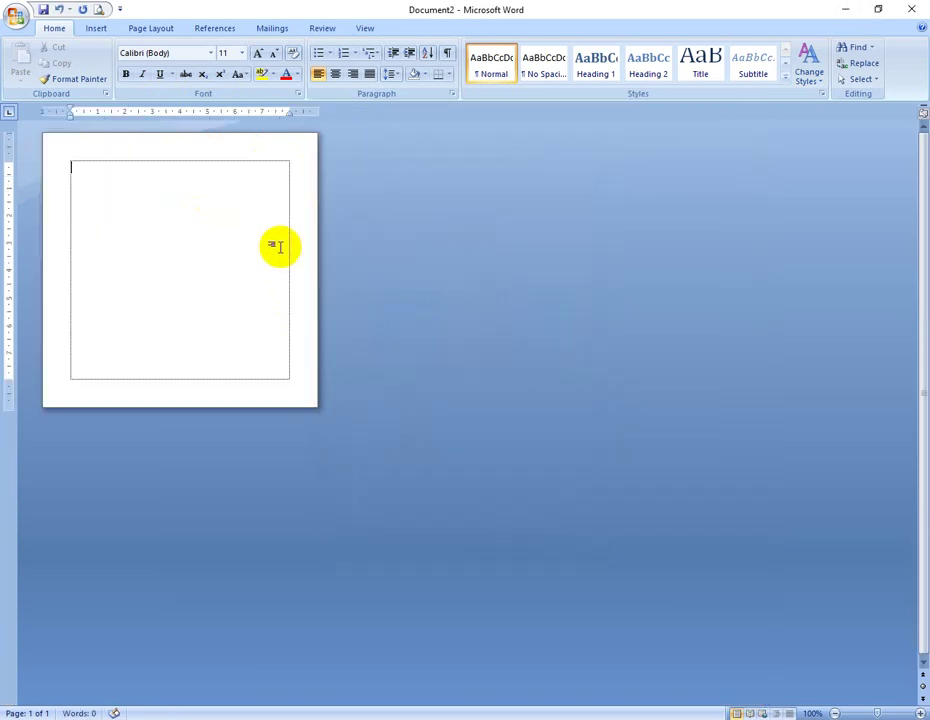
Set the title size to 30 pt and give Cover and Kata Pengantar their own pages.
click(231, 52)
text(30)
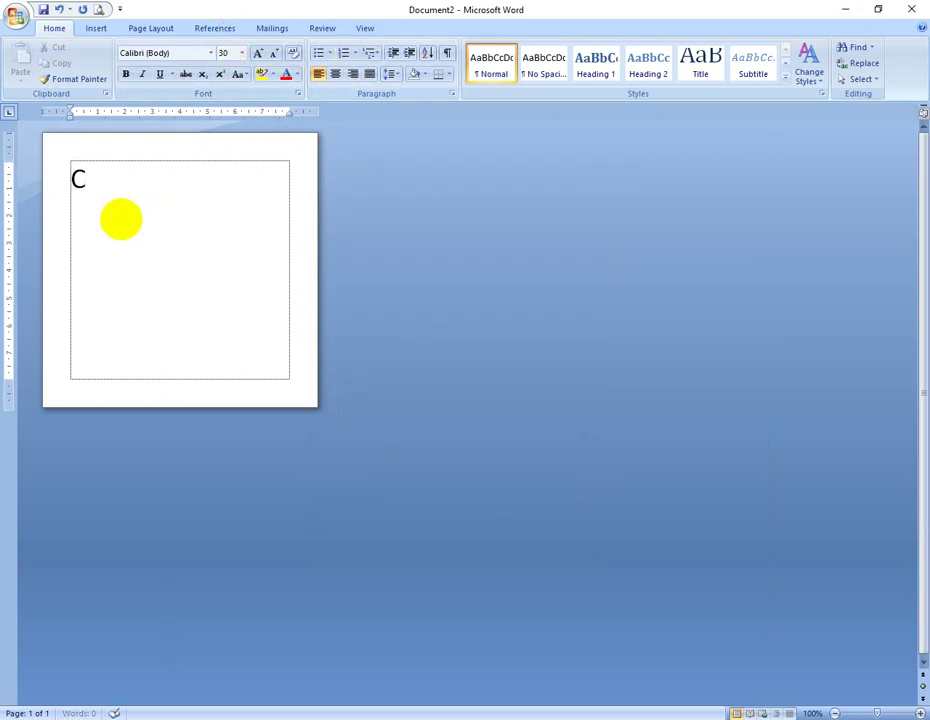
key(ctrl+Return)
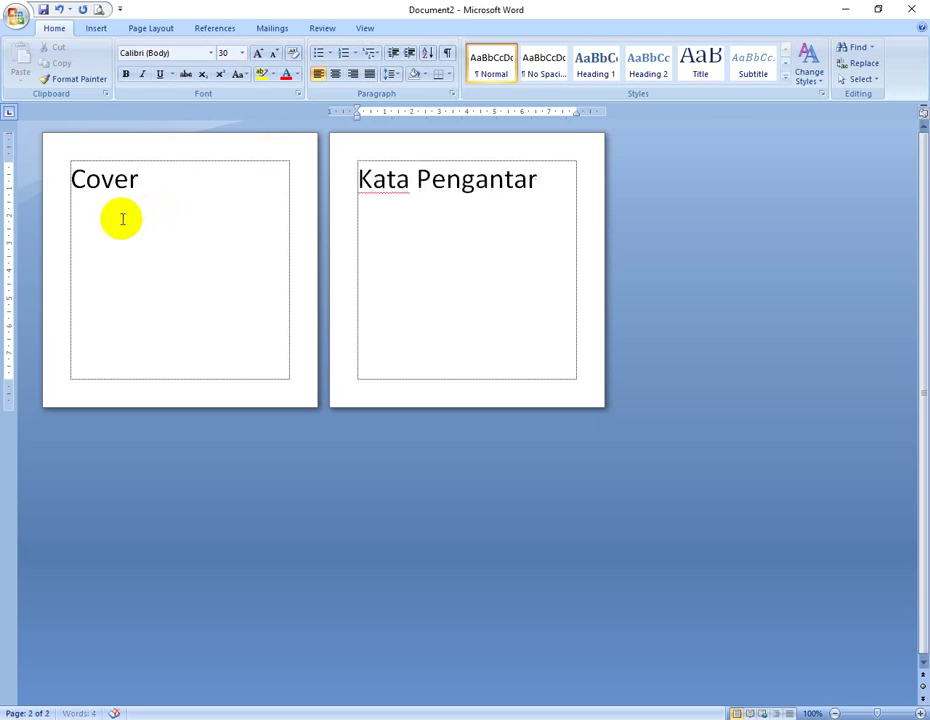
text(Kata Pengantar)
key(ctrl+z)
key(ctrl+Return)
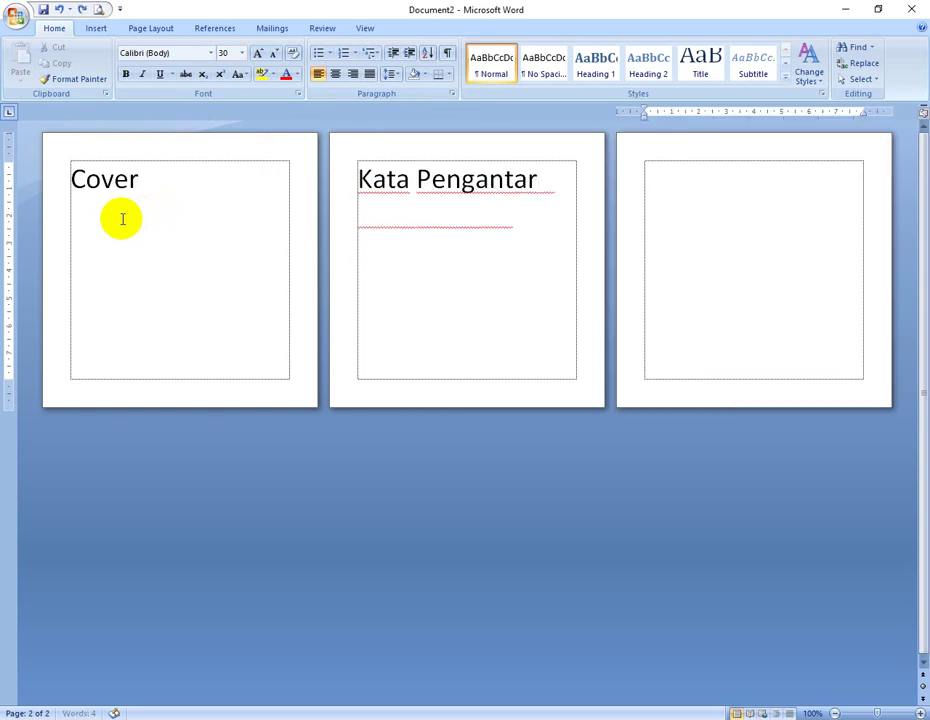
Add title pages for Daftar Isi, Bab 1, Latar Belakang, Rumusan Masalah and Bab 2.
text(Daftar Isi)
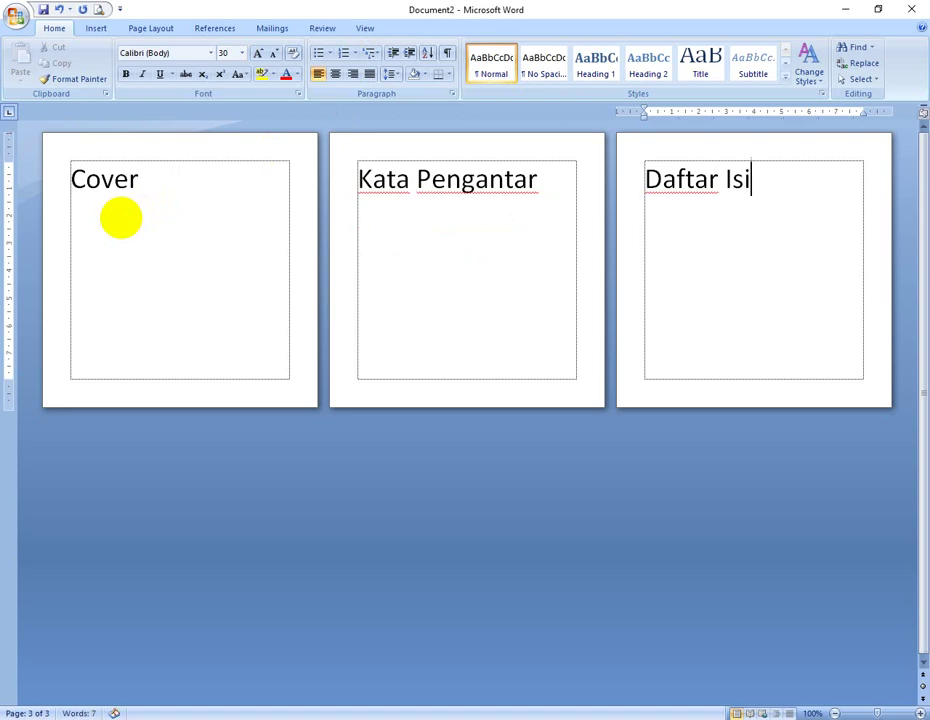
key(ctrl+Return)
text(Bab 1)
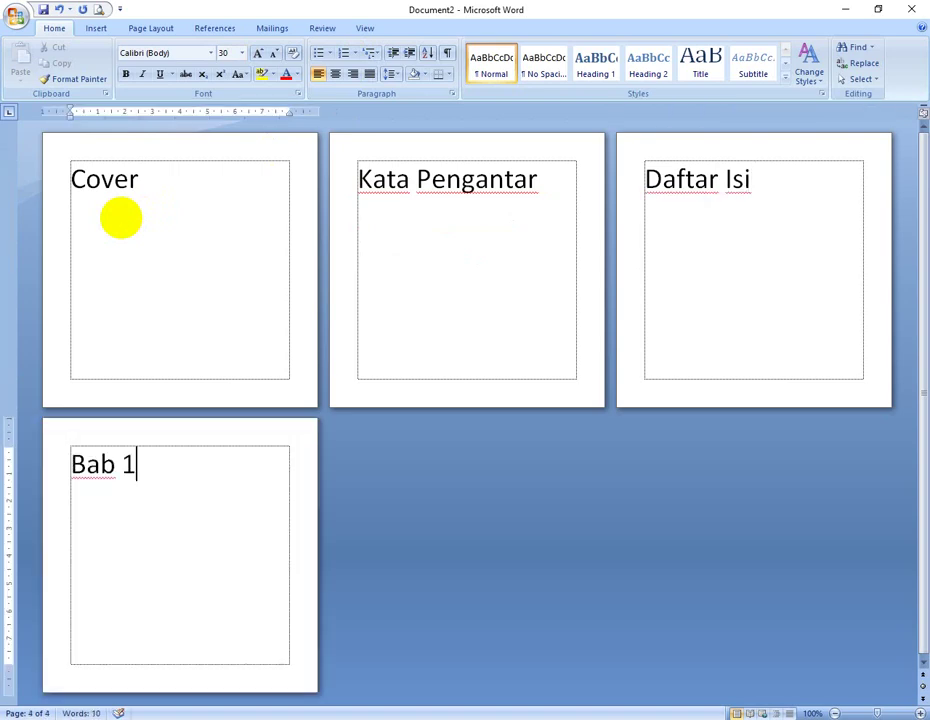
key(ctrl+Return)
text(Latar)
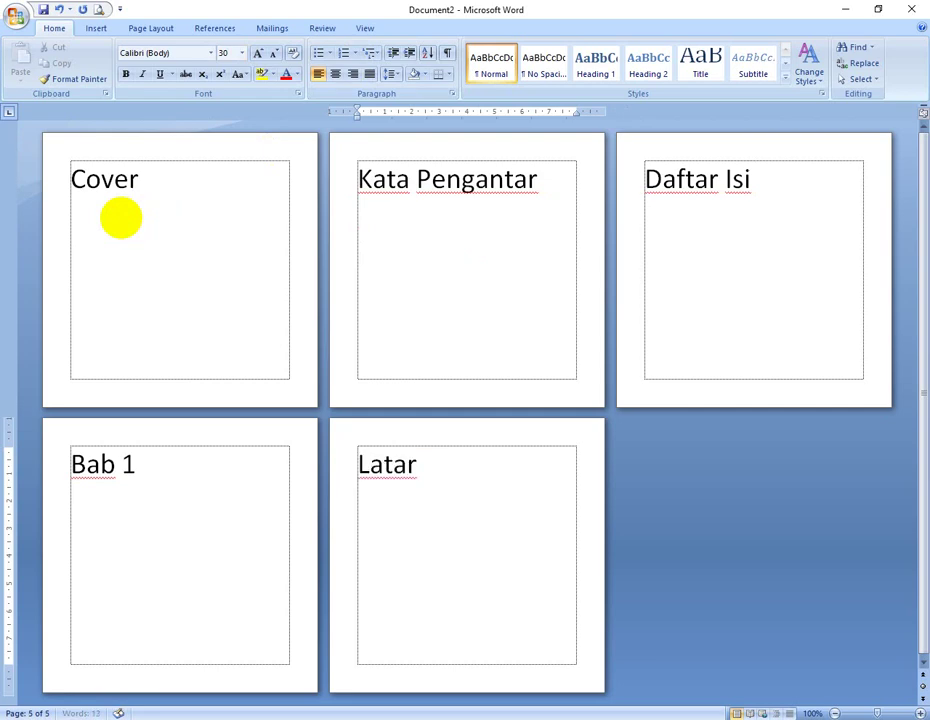
text(Belakang)
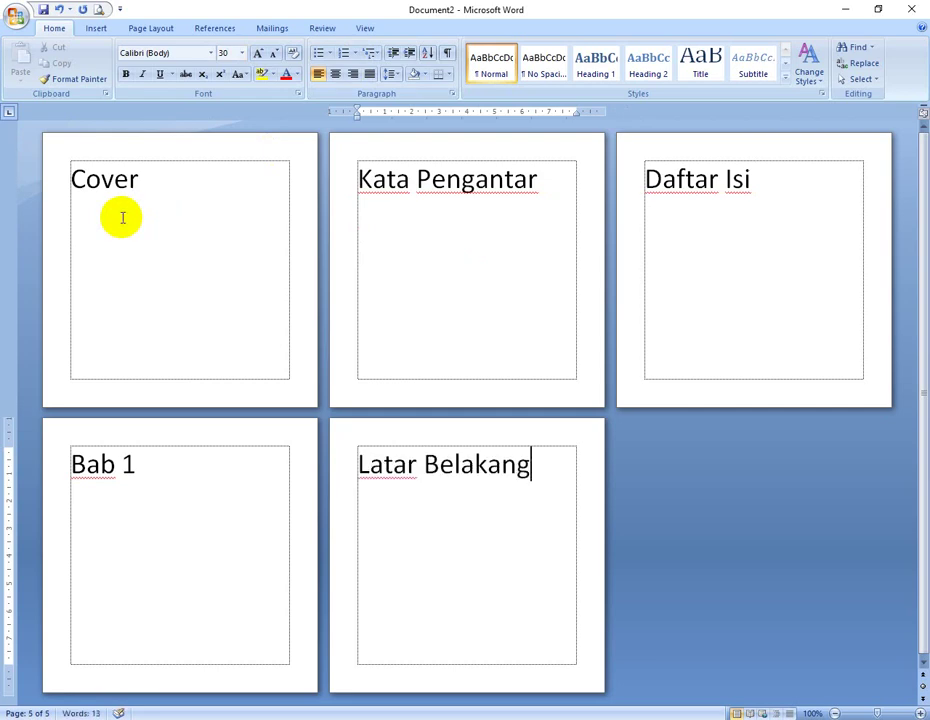
key(ctrl+Return)
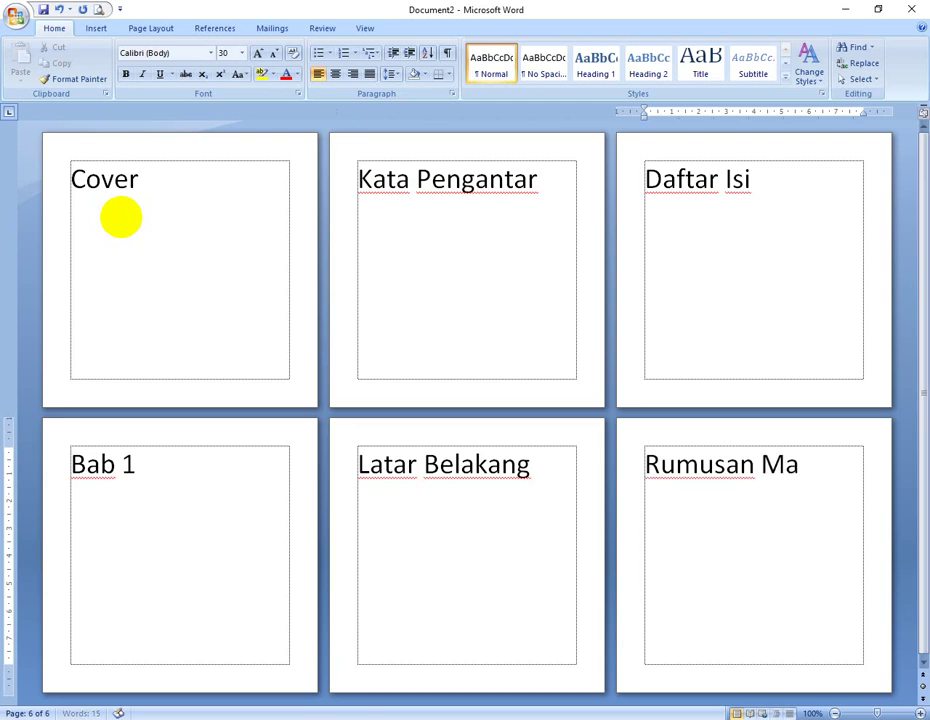
key(ctrl+Return)
text(Bab 2)
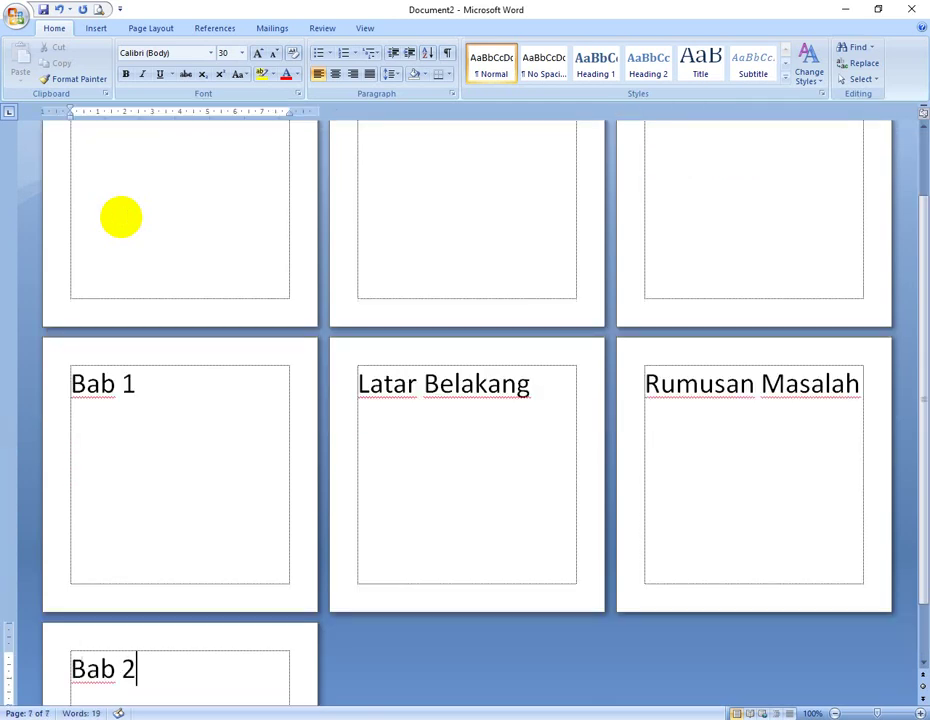
key(ctrl+Return)
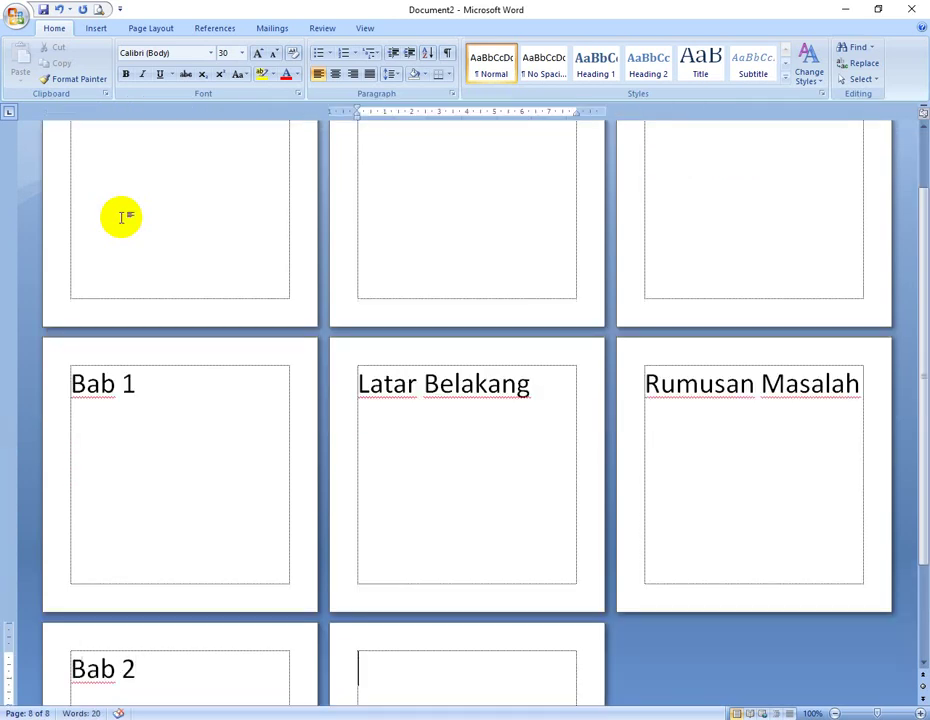
Add title pages for Pembahasan, Pokok Bahasan, Bab 3, Penutup and Daftar Pustaka.
scroll(117, 230, down, 2)
text(Pembahasan)
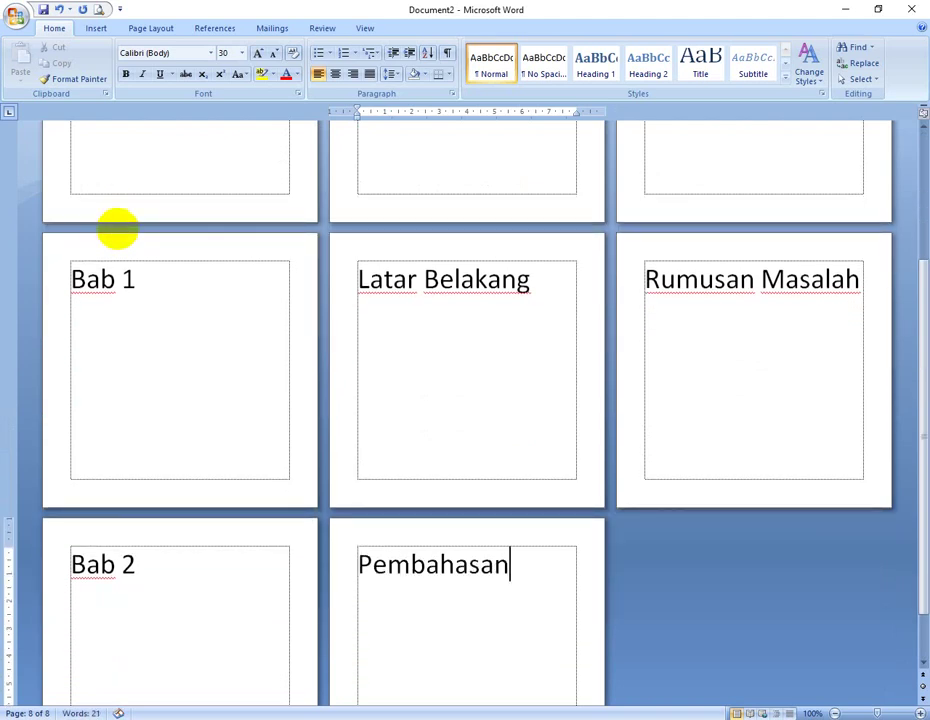
key(ctrl+Return)
text(Pokok Bahasan)
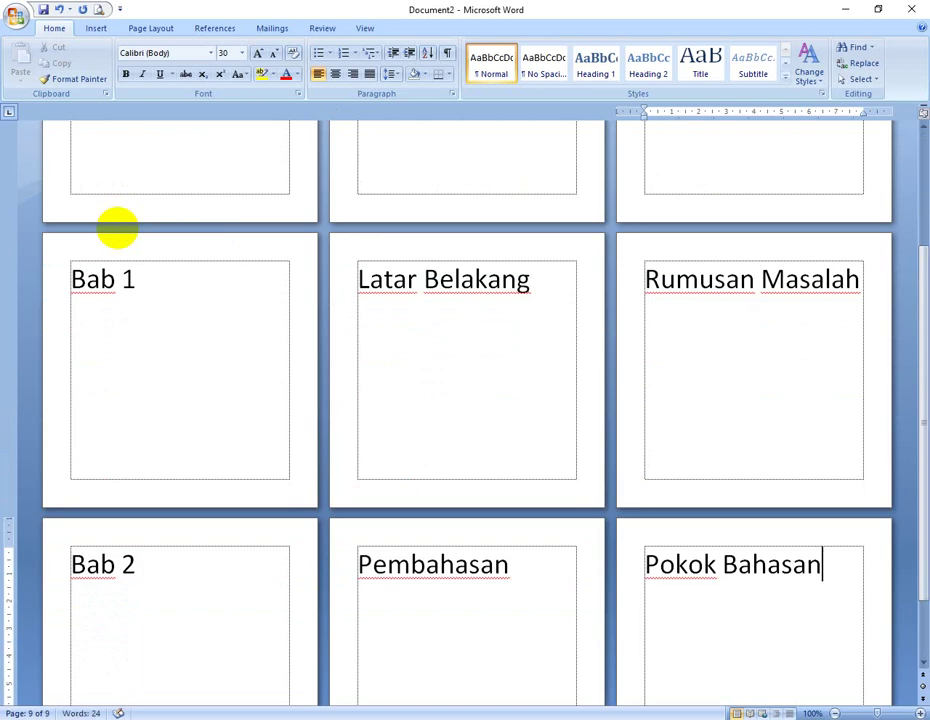
key(ctrl+Return)
text(Bab 3)
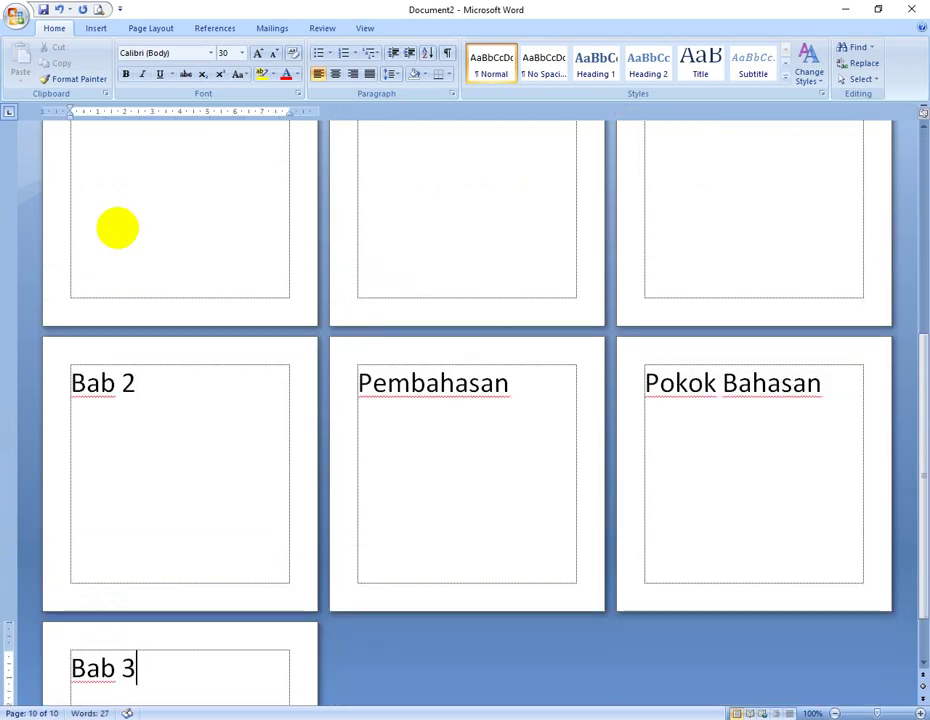
key(ctrl+Return)
text(Penutu)
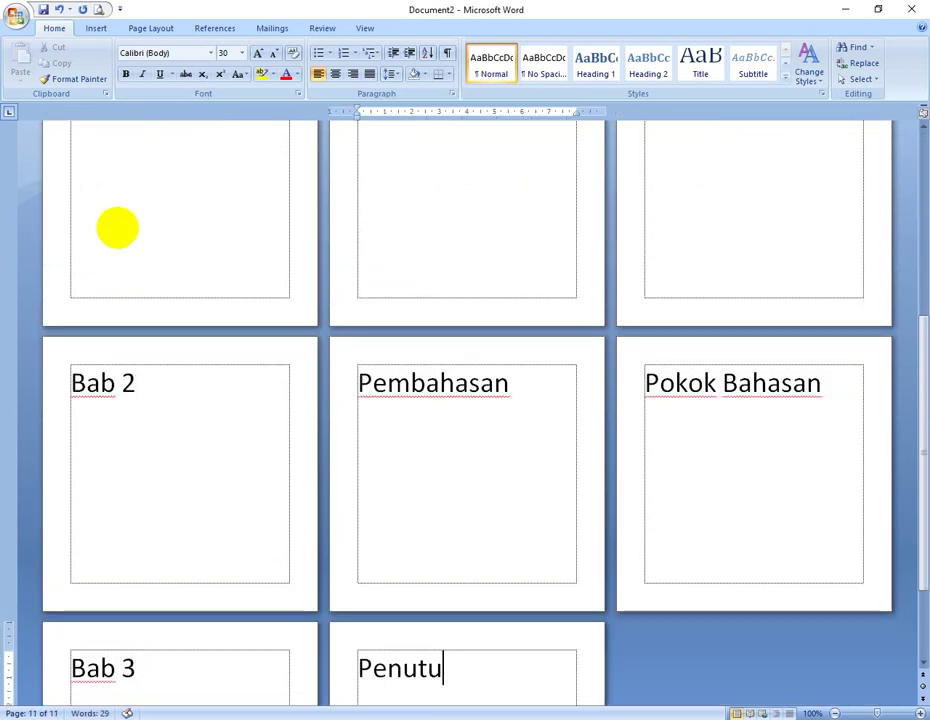
text(p)
key(ctrl+Return)
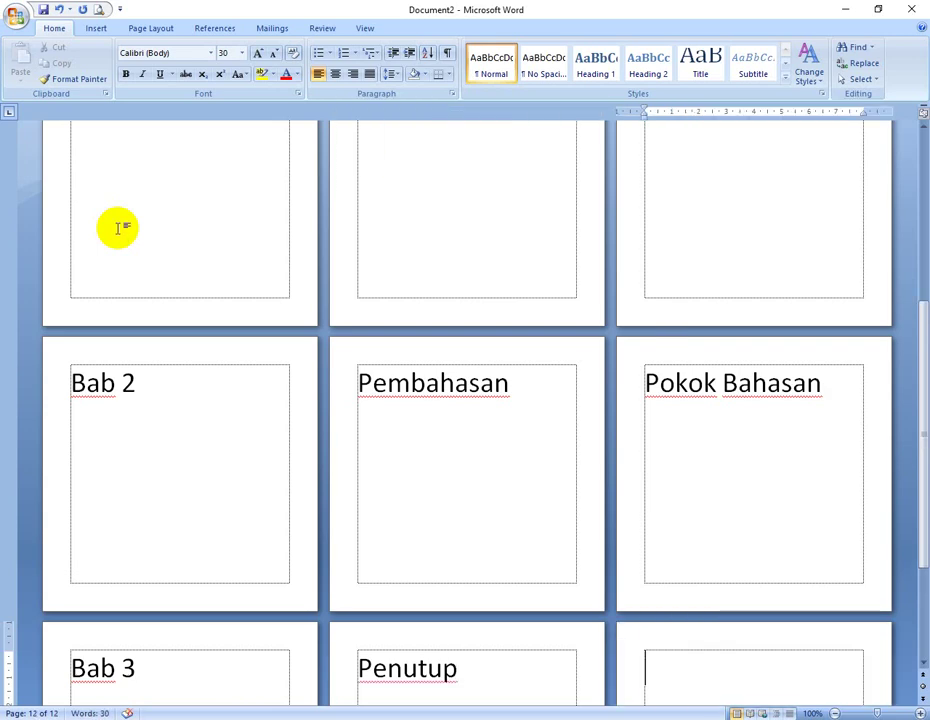
text(DAf)
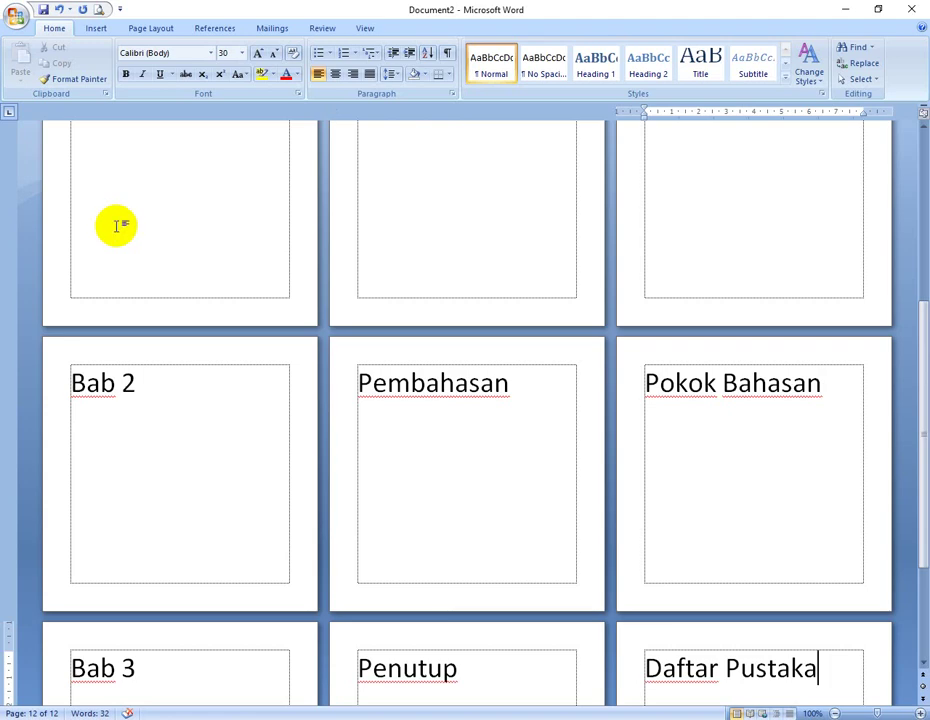
scroll(116, 225, up, 3)
Apply Heading 1 to the Kata Pengantar, Daftar Isi and Bab 1 titles.
scroll(149, 293, up, 3)
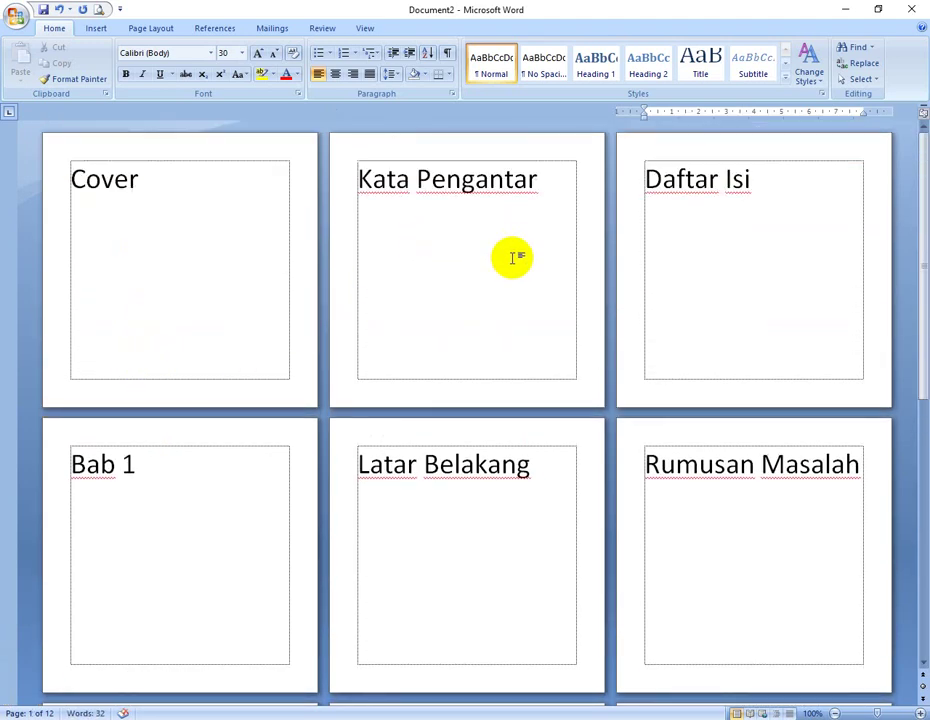
drag(552, 179, 341, 179)
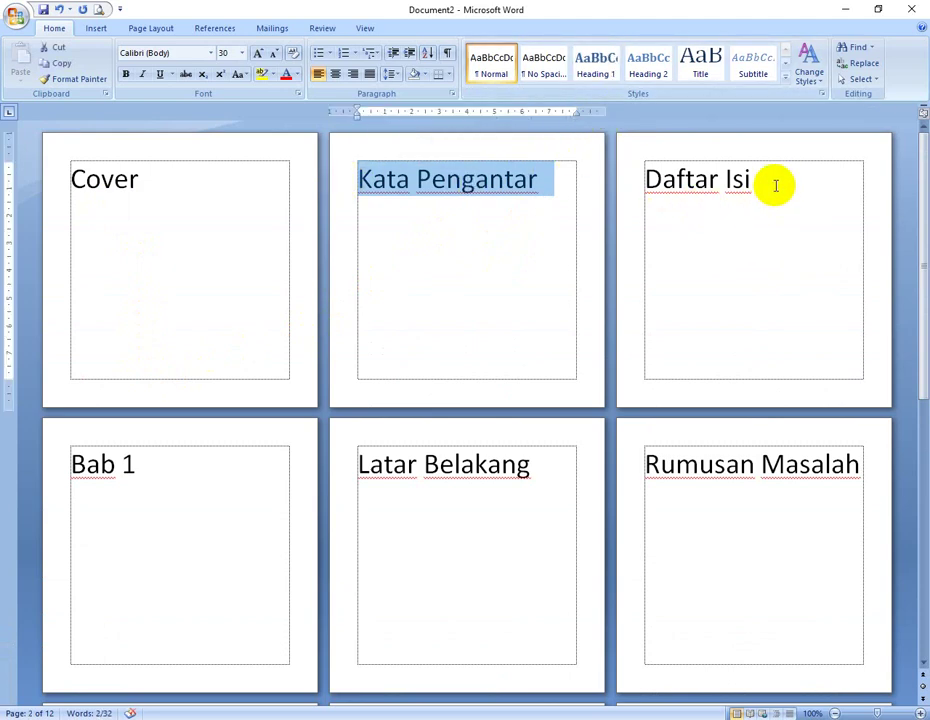
click(596, 62)
drag(764, 190, 640, 183)
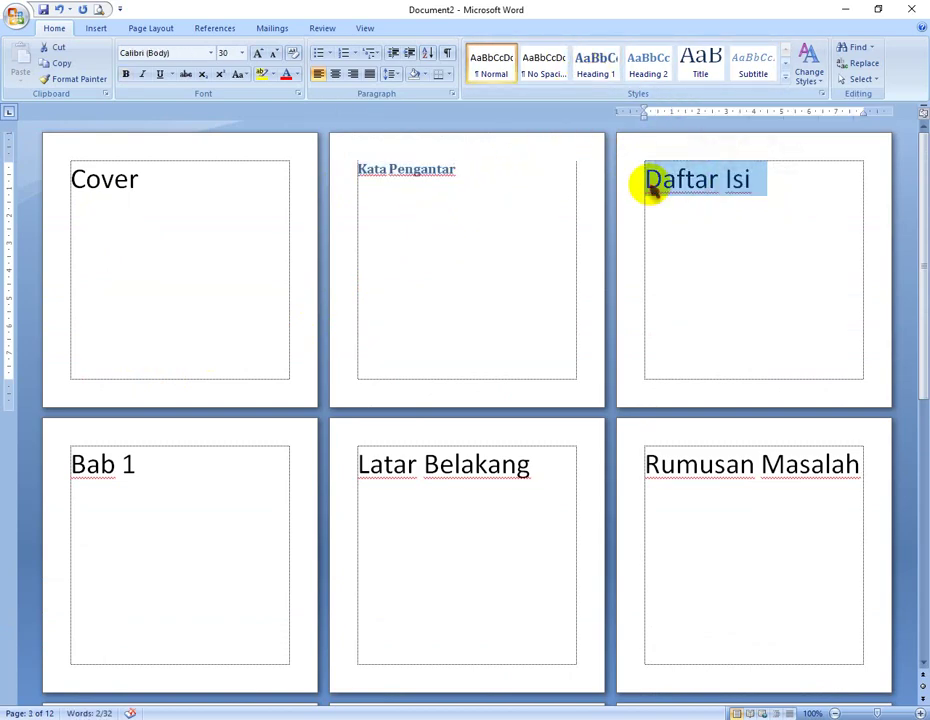
key(ctrl+alt+1)
scroll(498, 268, down, 3)
drag(150, 396, 62, 397)
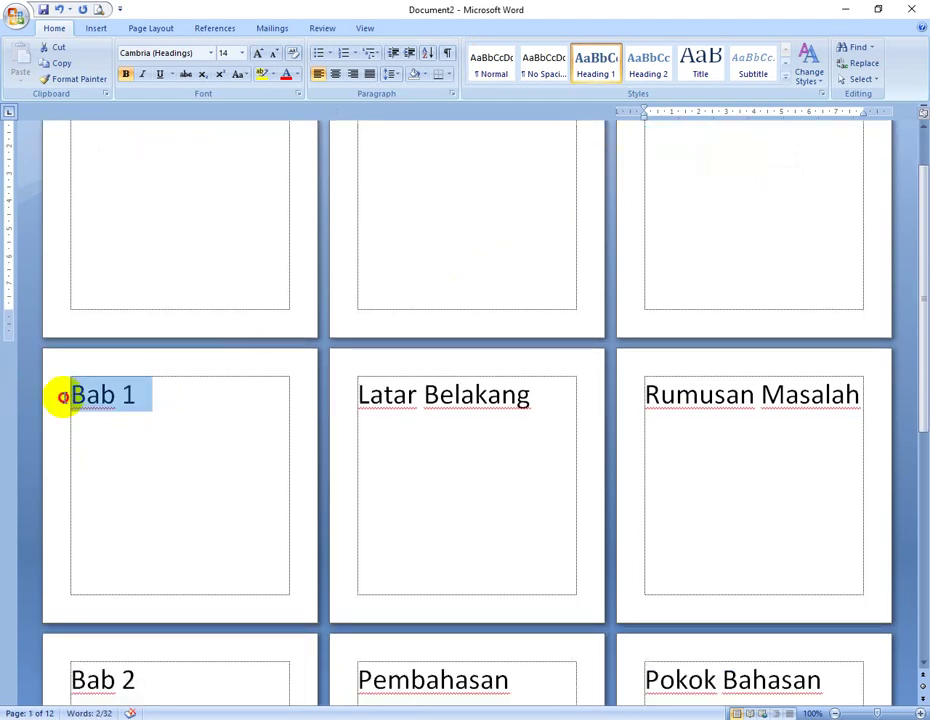
key(ctrl+alt+1)
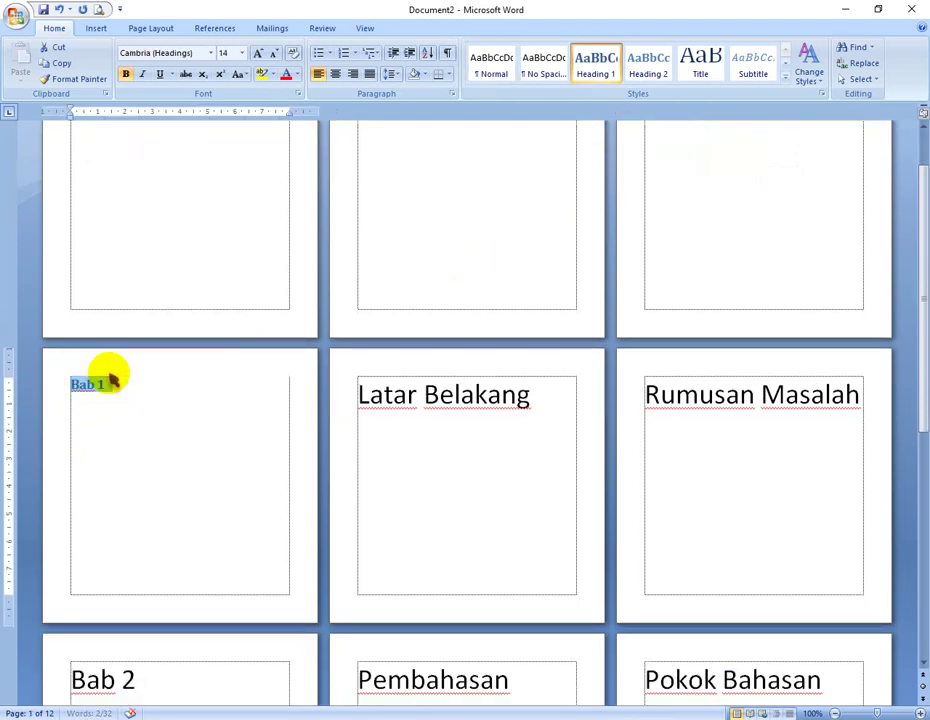
Make Latar Belakang, Rumusan Masalah, Pembahasan and Pokok Bahasan Heading 2, and Bab 2 Heading 1.
drag(540, 403, 372, 410)
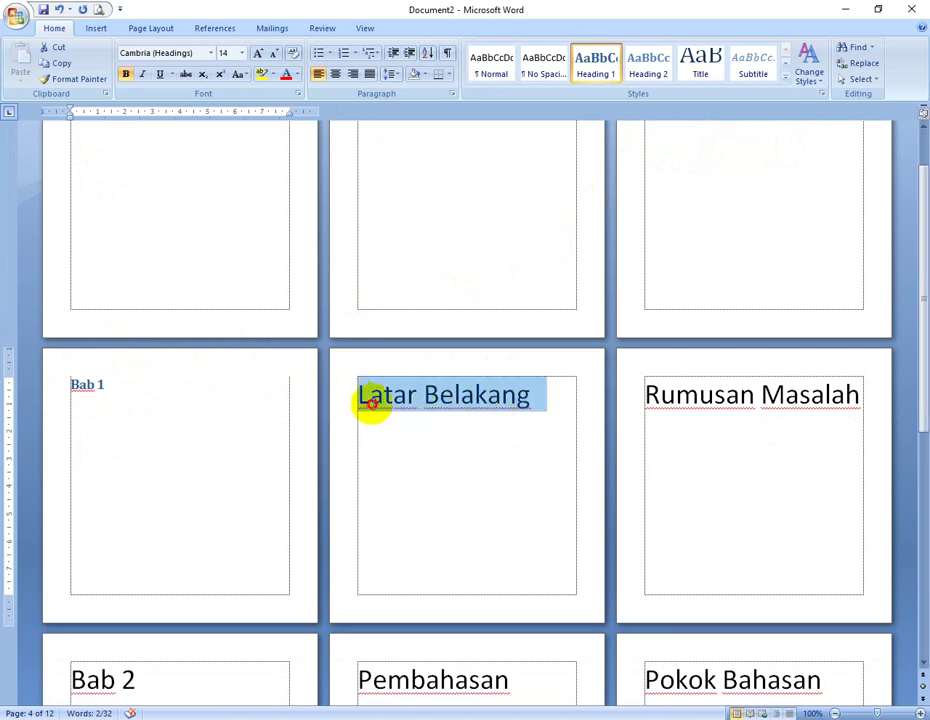
key(ctrl+alt+2)
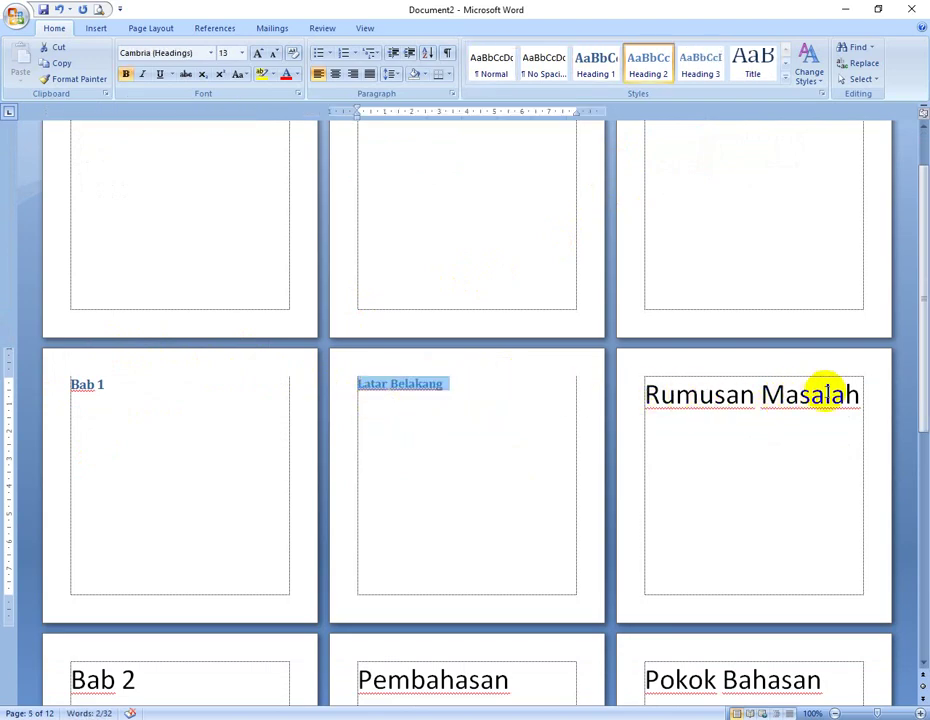
drag(855, 398, 660, 400)
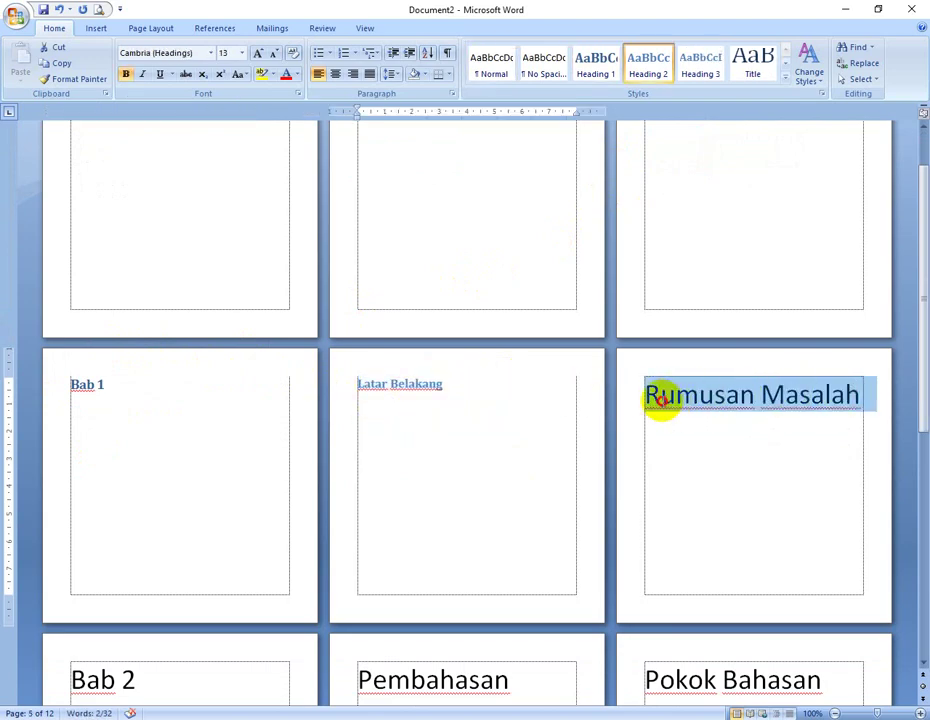
click(648, 66)
scroll(222, 489, down, 3)
drag(143, 541, 70, 541)
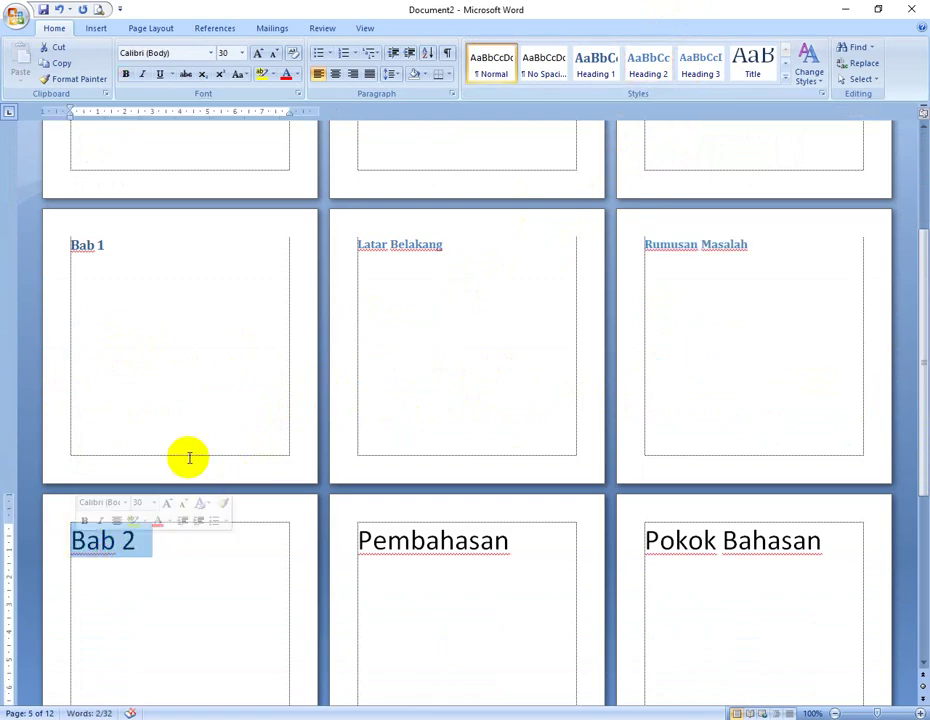
click(600, 68)
drag(522, 541, 359, 541)
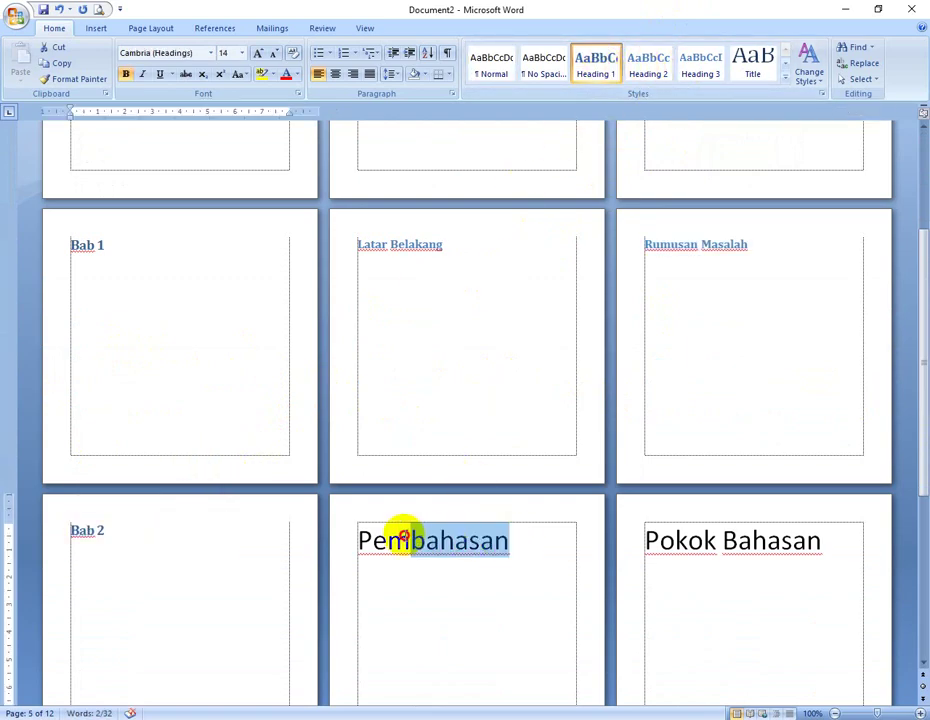
click(648, 58)
scroll(805, 442, down, 2)
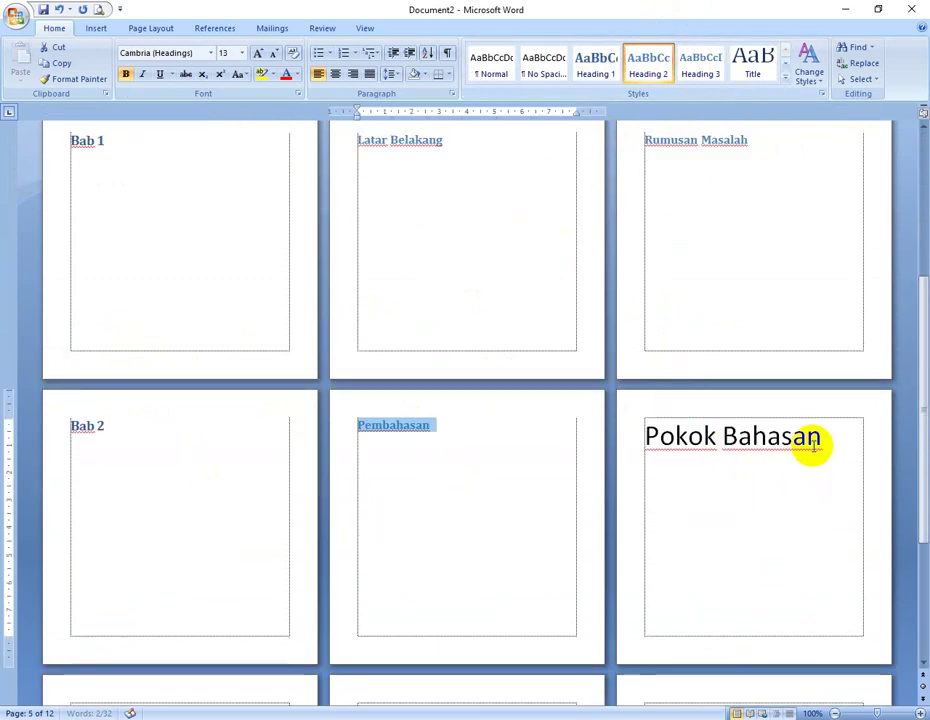
drag(826, 430, 638, 440)
click(648, 58)
Make Bab 3 and Daftar Pustaka Heading 1 and Penutup Heading 2.
scroll(328, 475, down, 1)
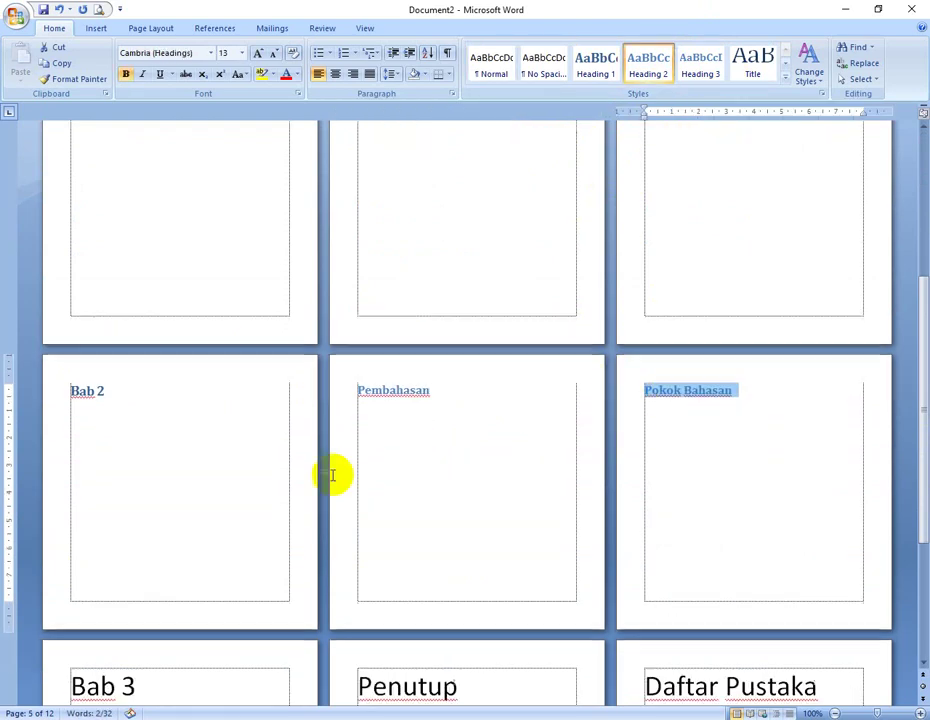
scroll(250, 530, down, 2)
drag(155, 582, 70, 582)
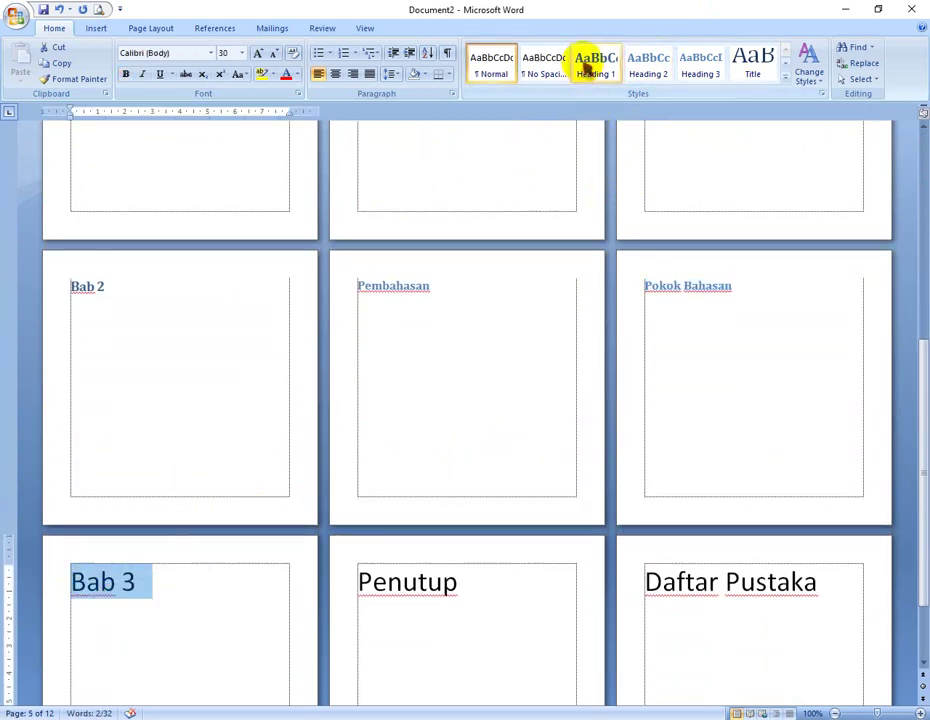
click(592, 66)
scroll(395, 531, down, 1)
drag(475, 512, 341, 525)
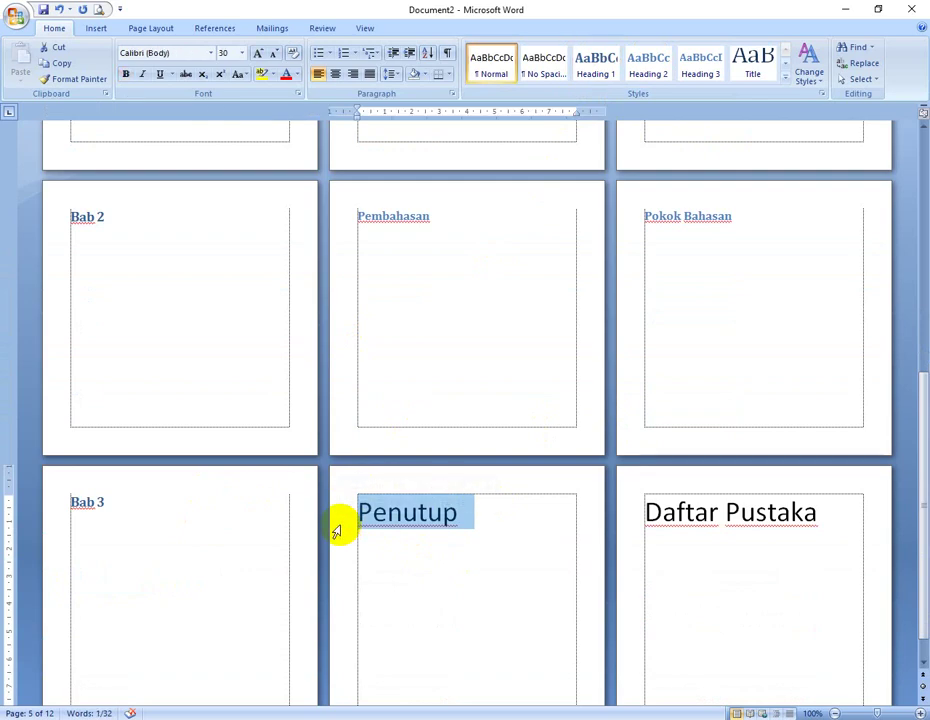
click(648, 62)
drag(847, 514, 614, 527)
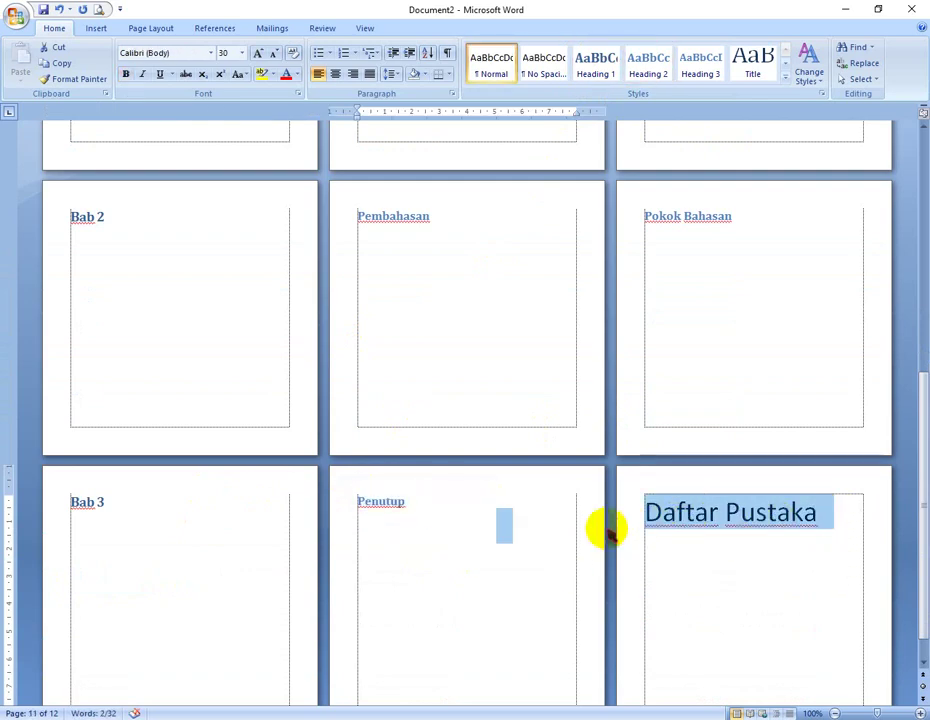
key(ctrl+alt+1)
scroll(469, 484, up, 5)
scroll(467, 483, up, 4)
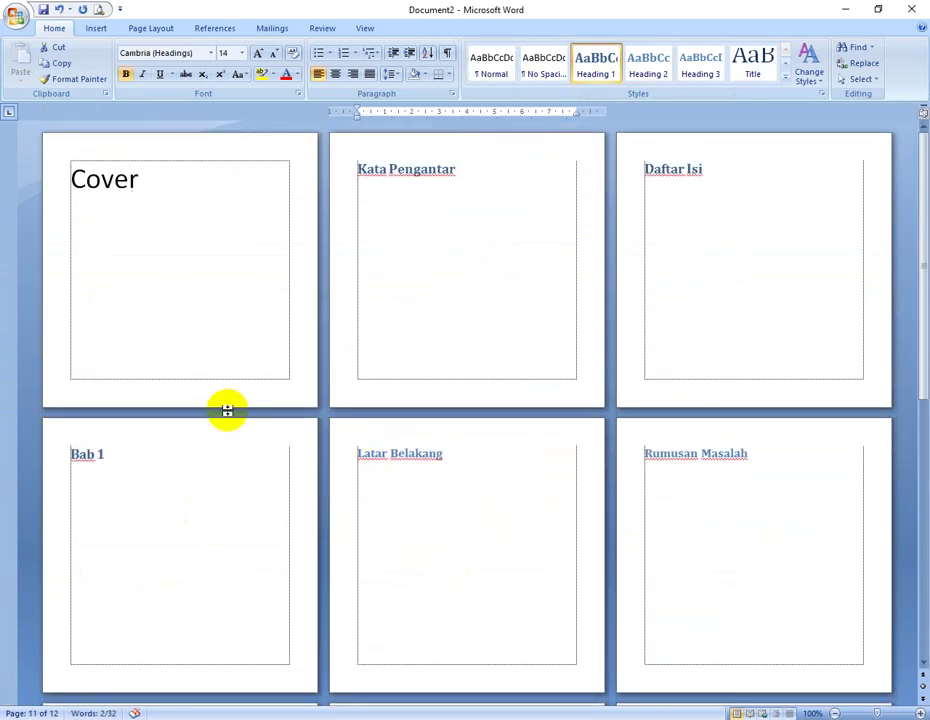
Put the cursor on the 11-pt Calibri empty line below the page 3 Daftar Isi heading.
click(677, 189)
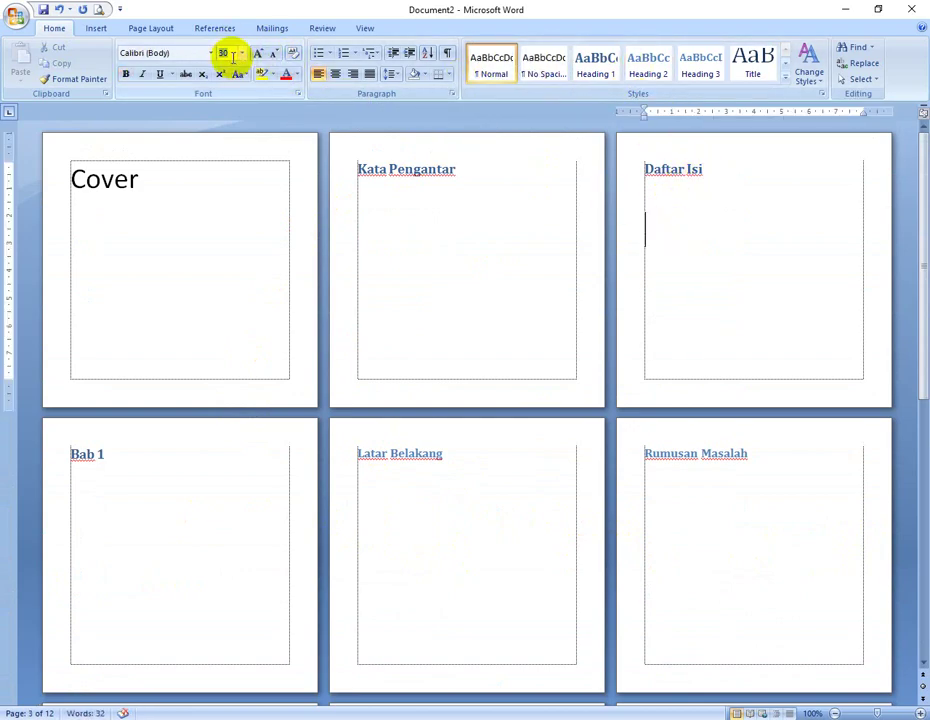
click(654, 203)
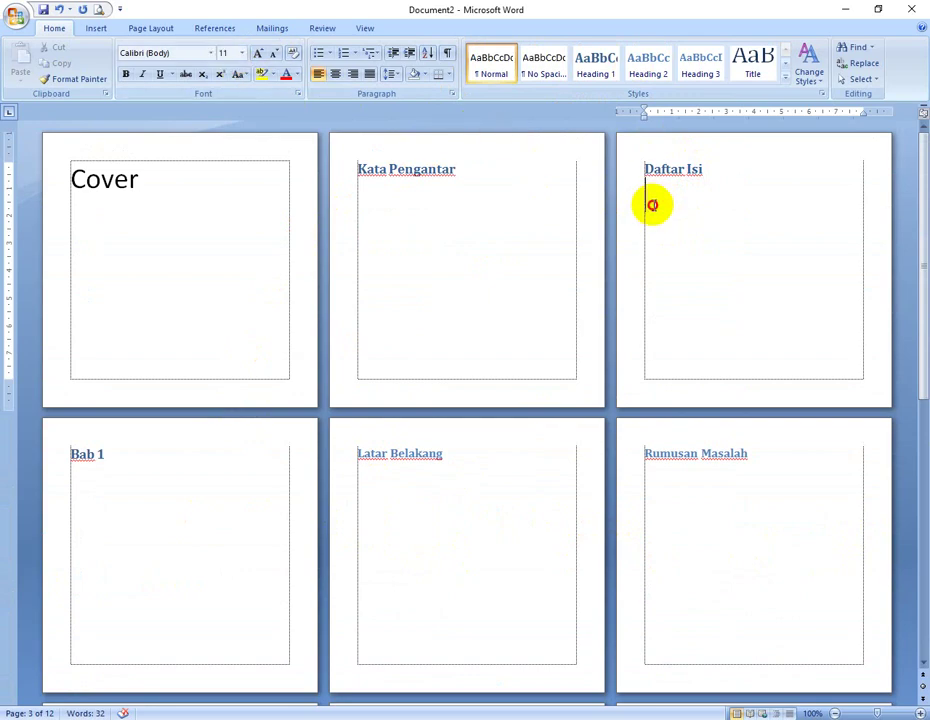
click(233, 55)
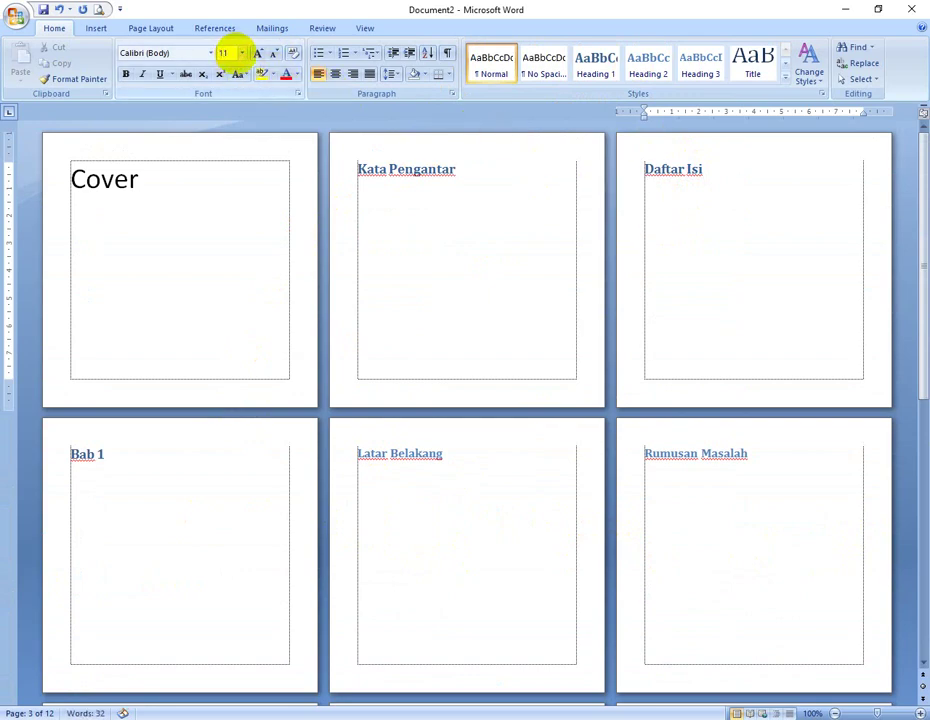
text(30)
click(234, 53)
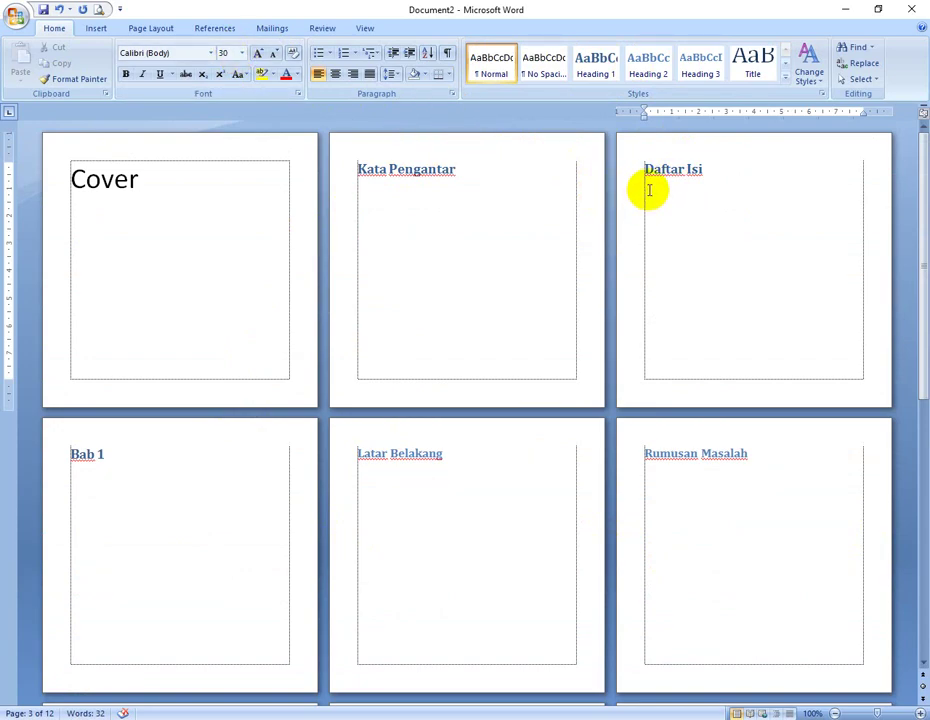
click(212, 53)
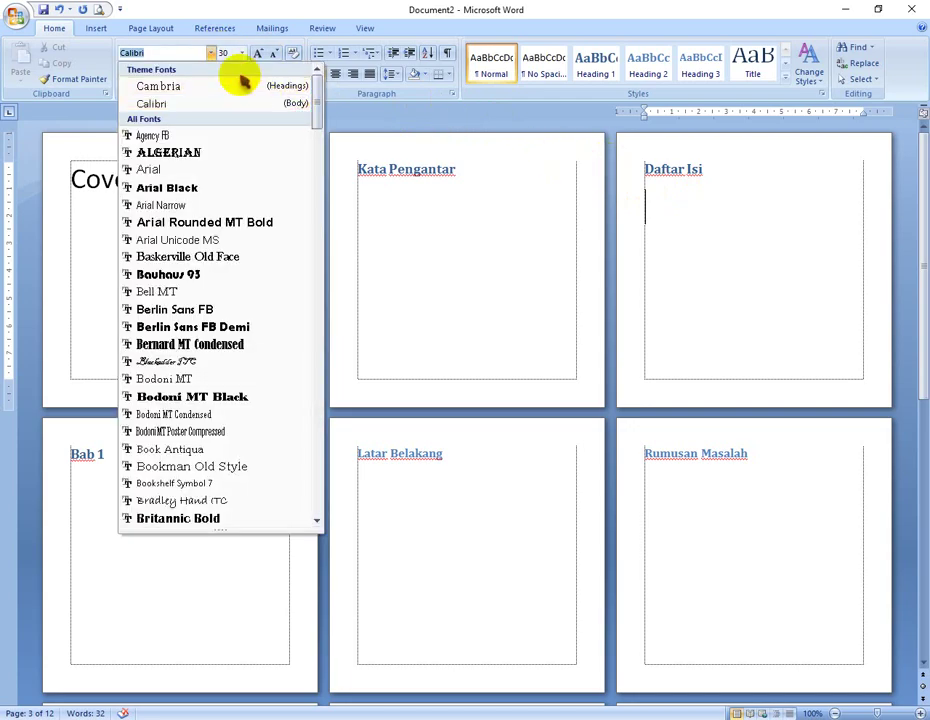
click(224, 53)
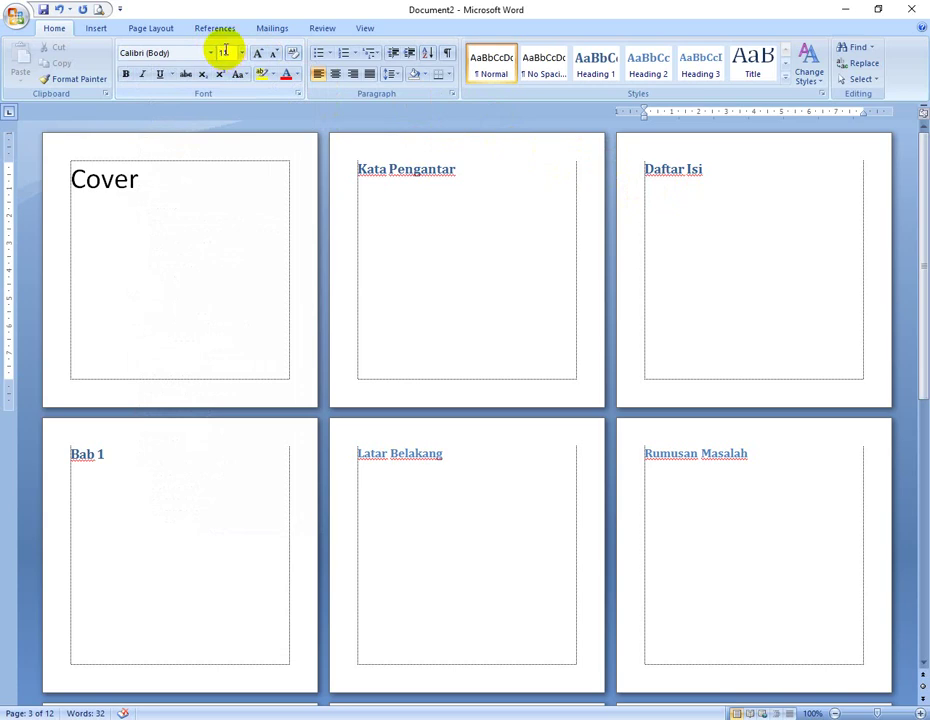
click(650, 195)
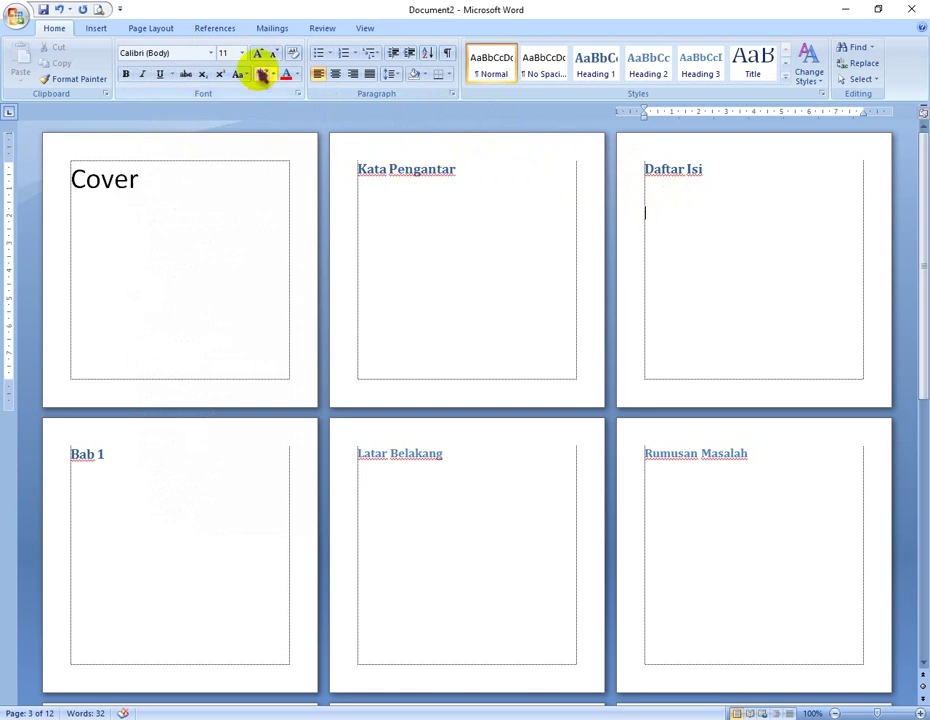
Insert a custom table of contents with dotted tab leaders under Daftar Isi.
click(224, 30)
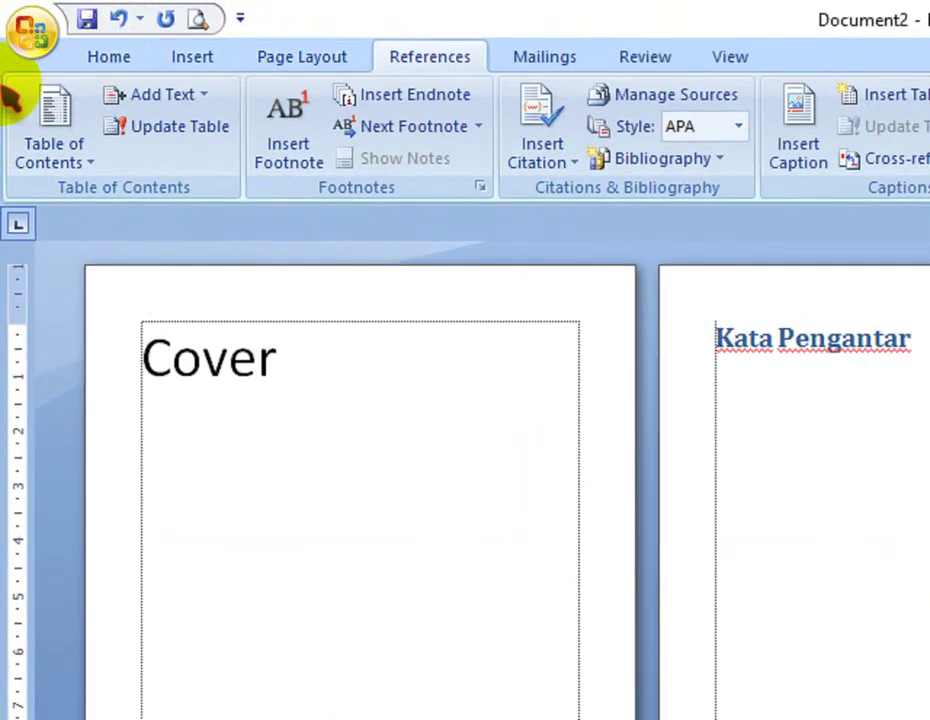
click(78, 165)
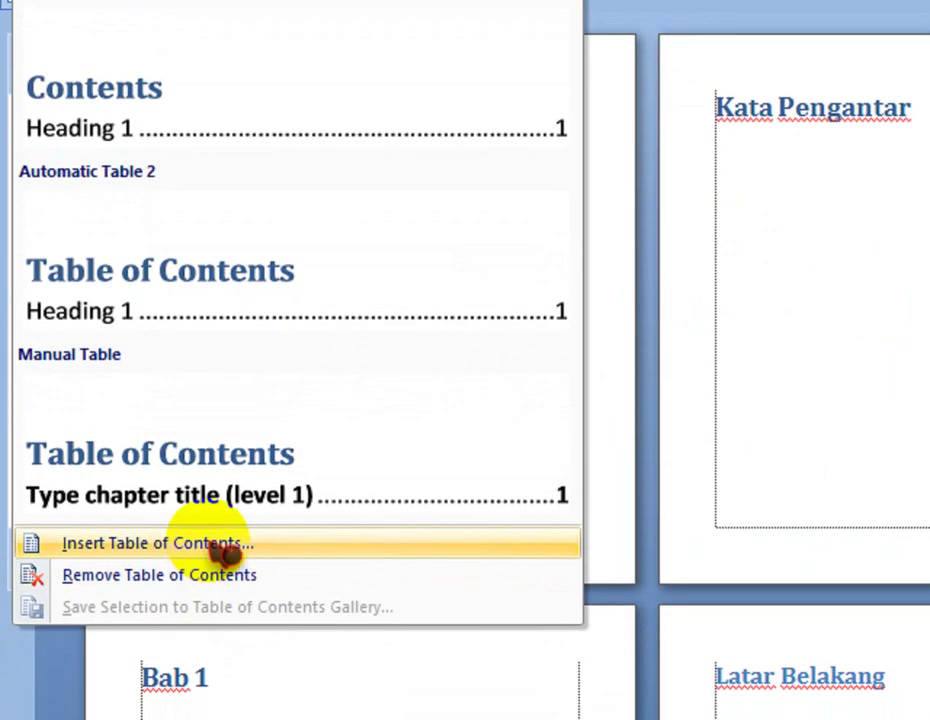
click(210, 545)
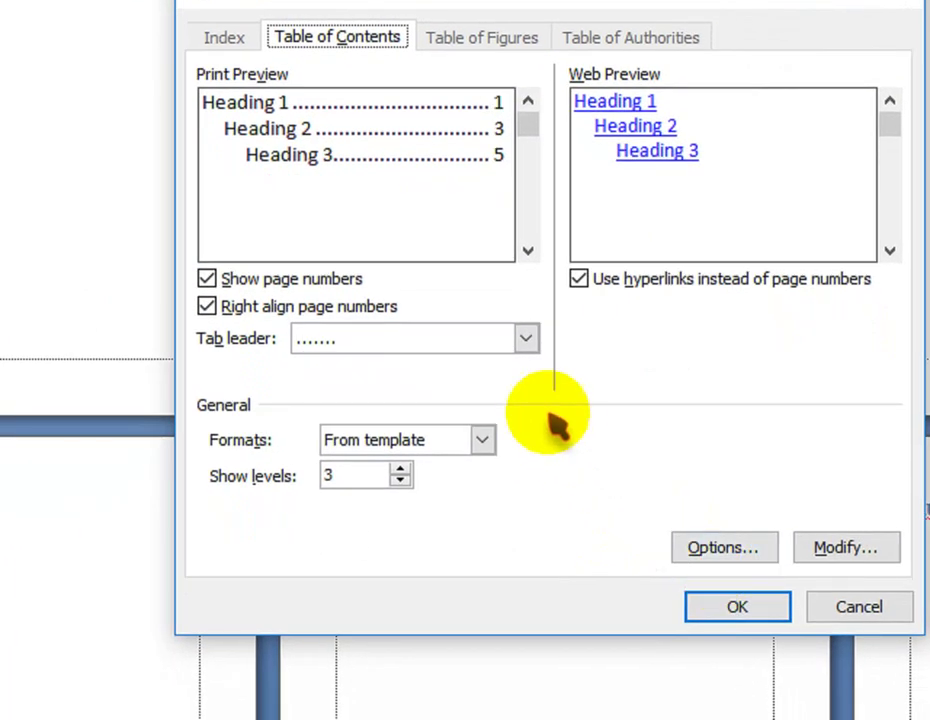
click(541, 362)
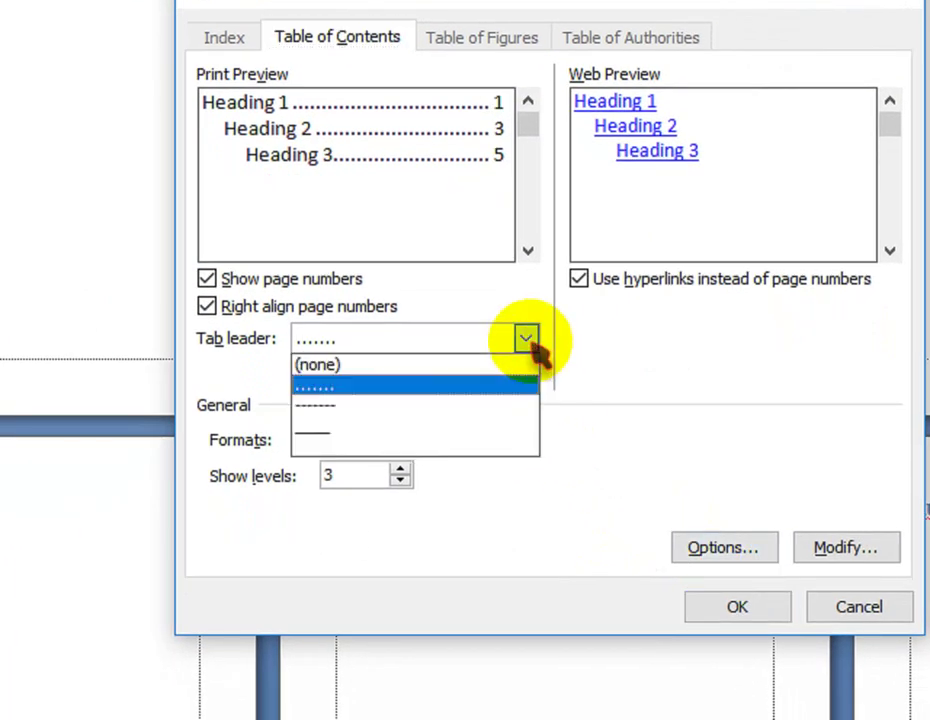
click(534, 345)
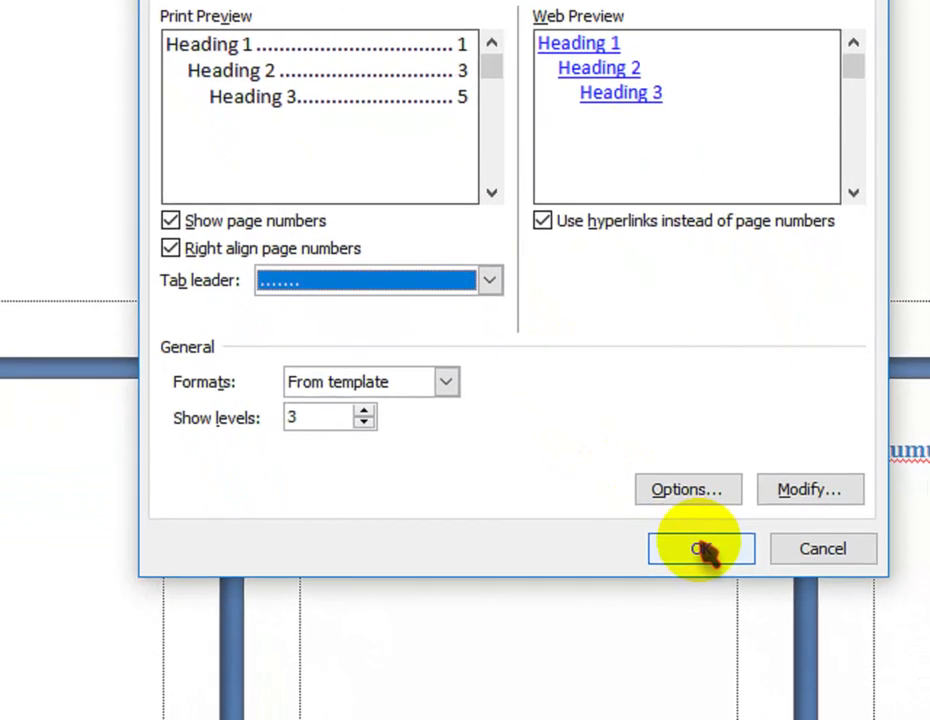
click(703, 550)
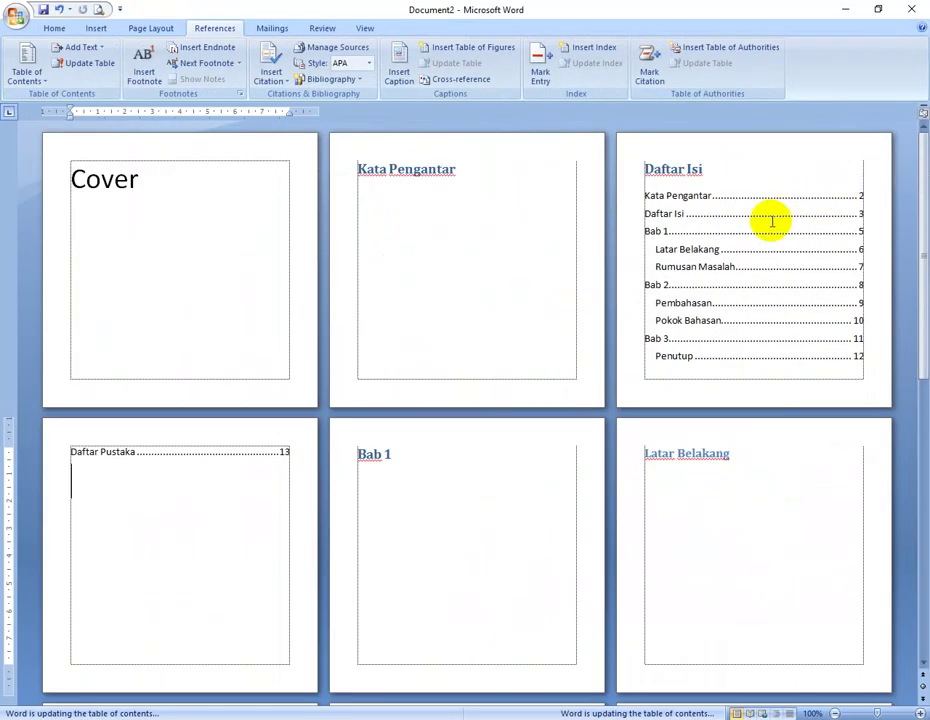
click(771, 222)
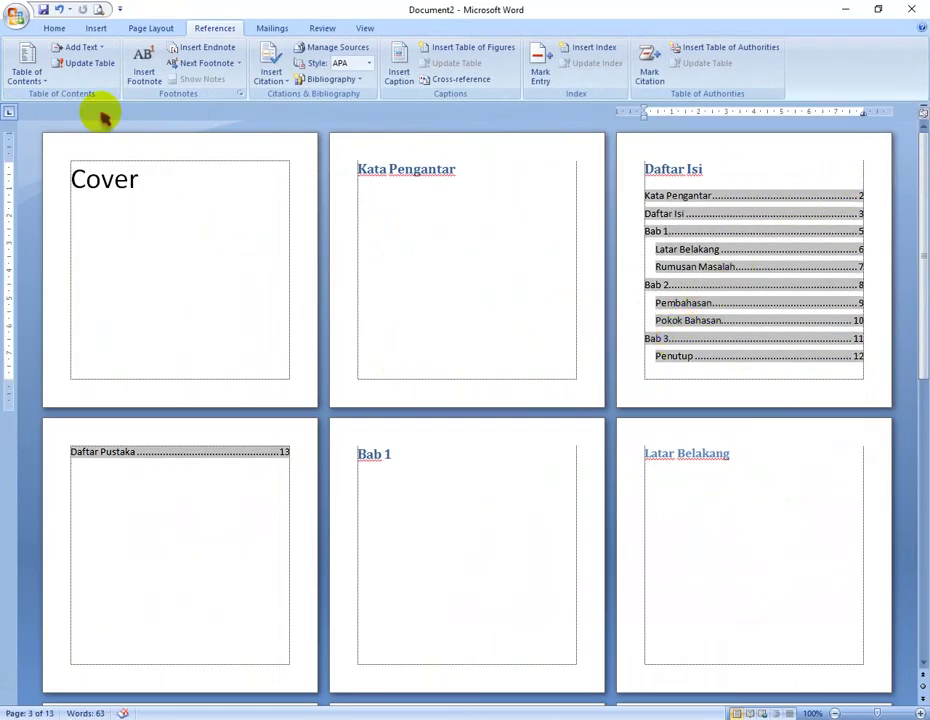
click(145, 496)
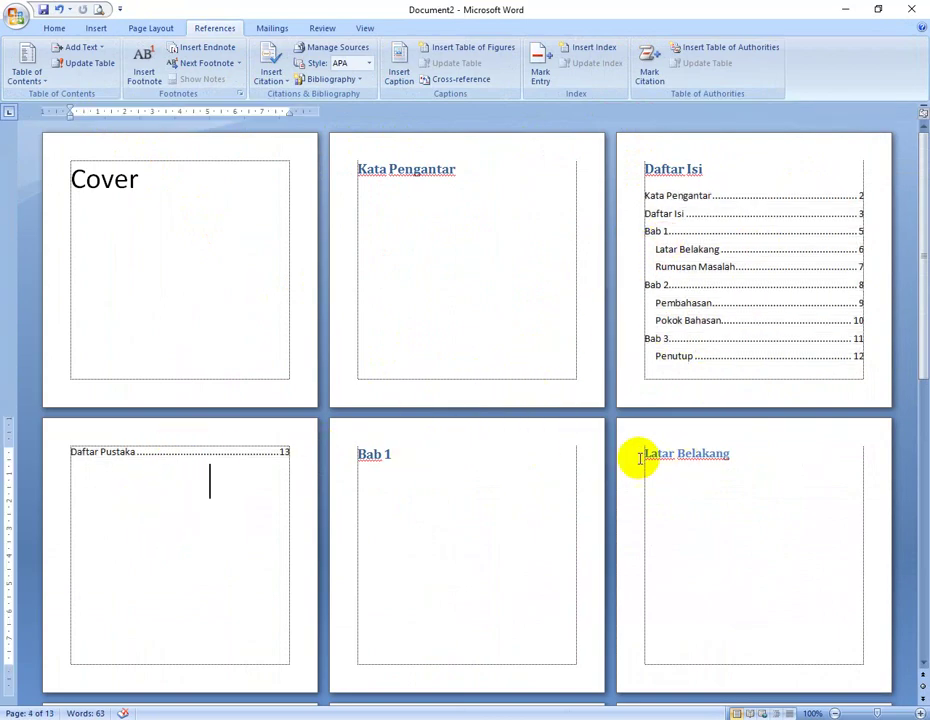
click(702, 453)
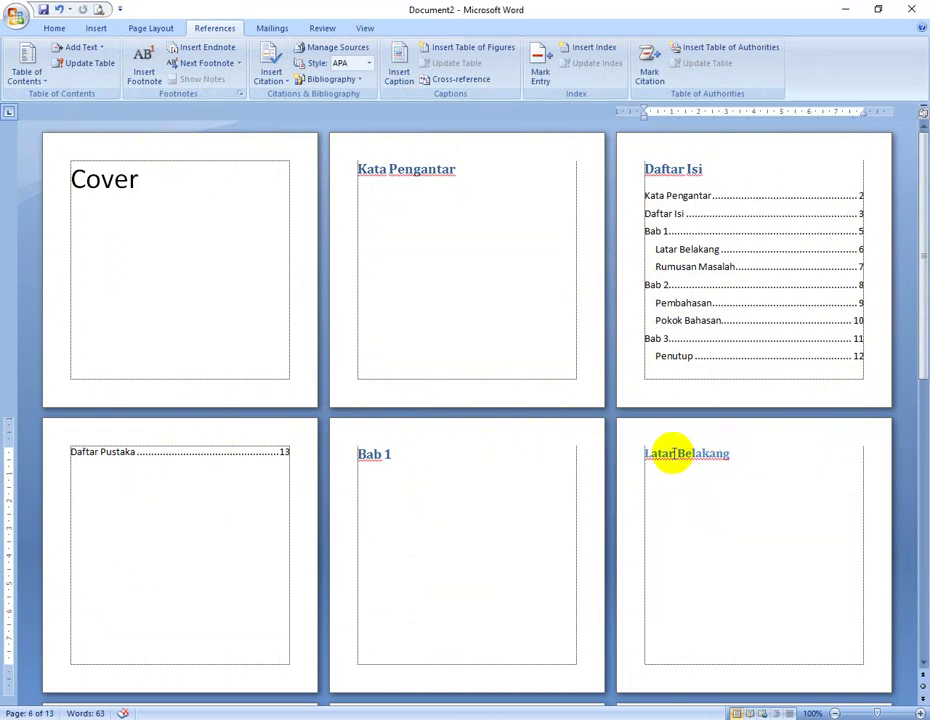
scroll(492, 477, down, 5)
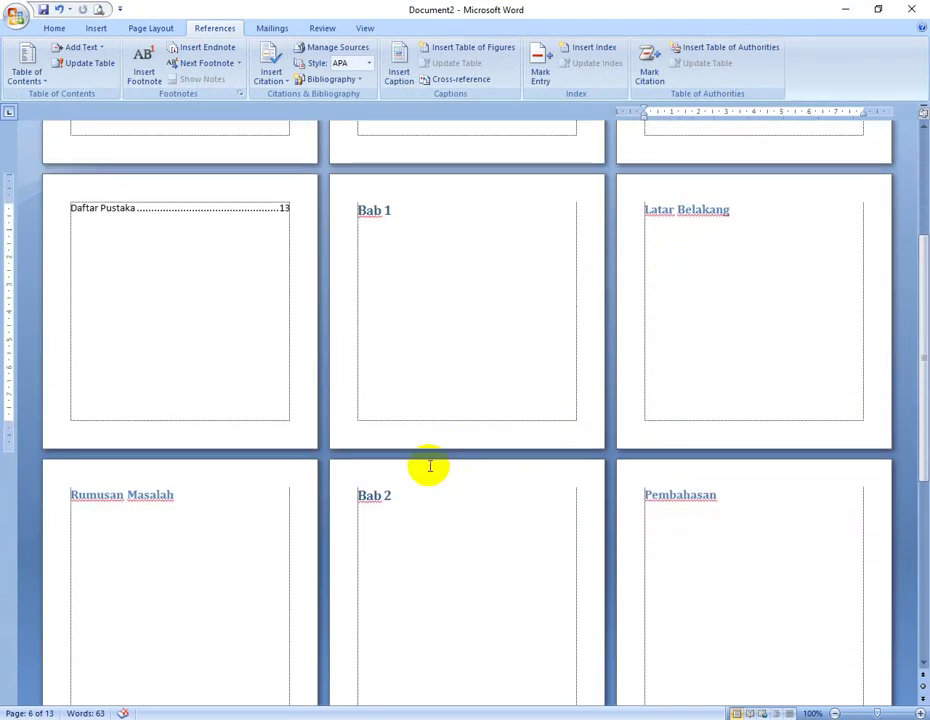
scroll(426, 465, up, 4)
scroll(700, 420, up, 1)
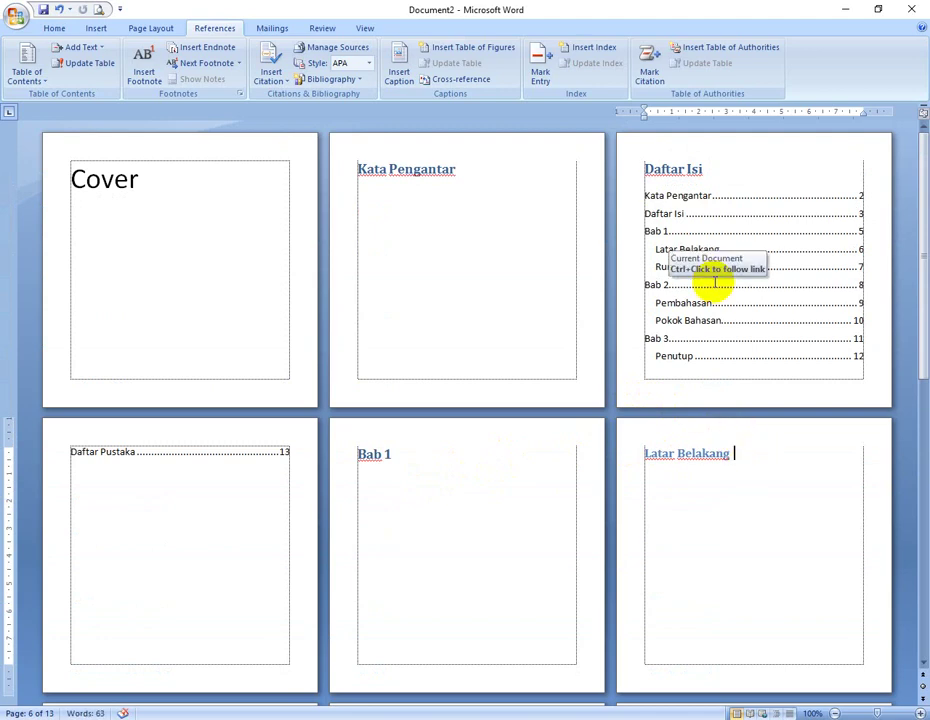
Append 'Makalah' to the Latar Belakang heading and update the entire table of contents.
text(Makalah)
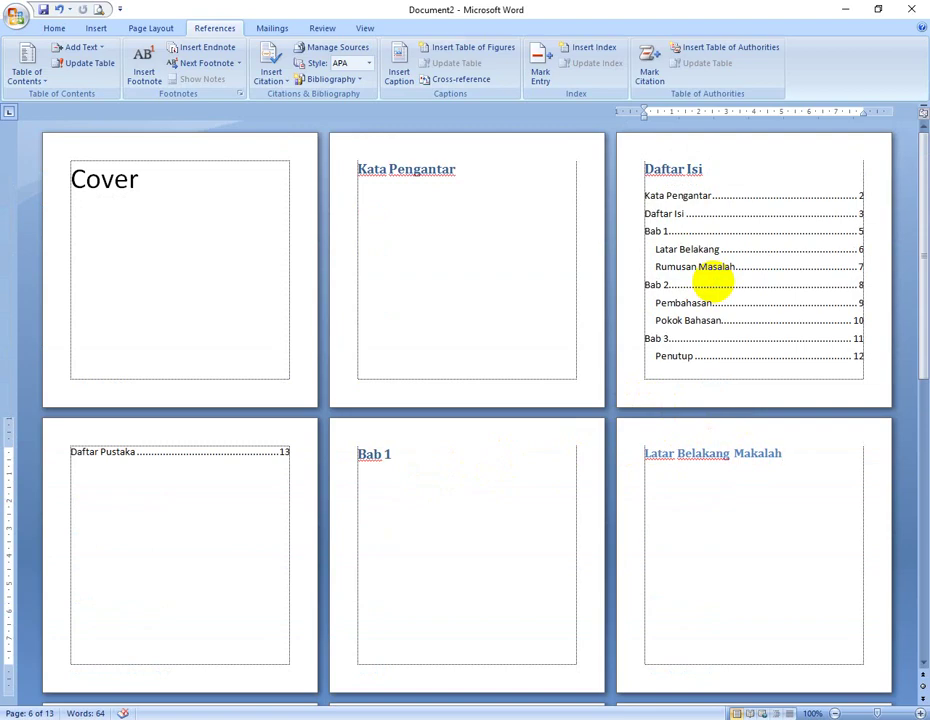
click(725, 262)
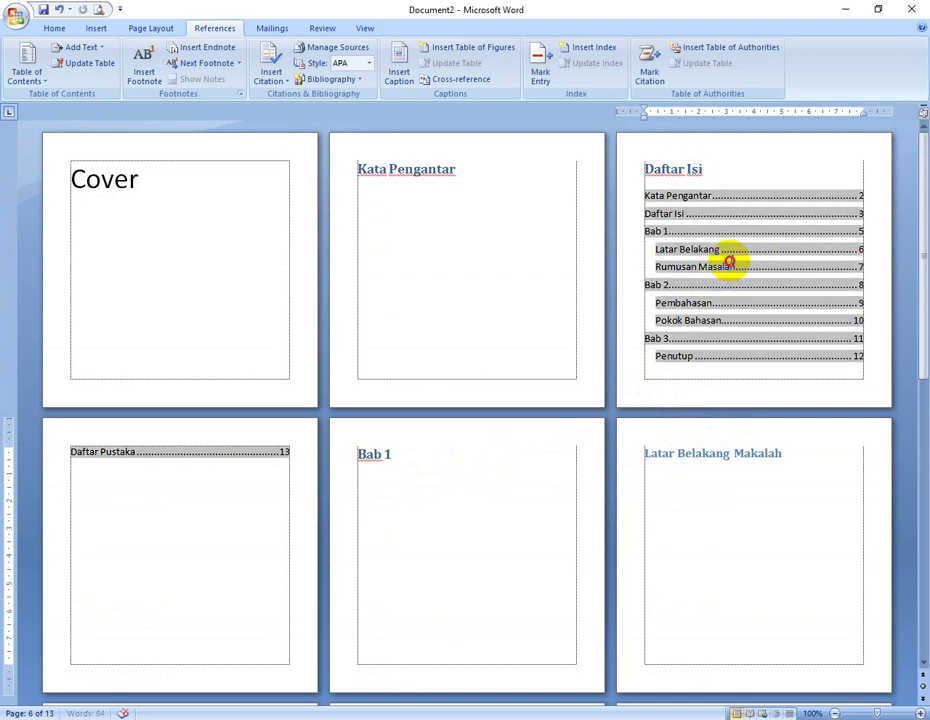
right_click(727, 264)
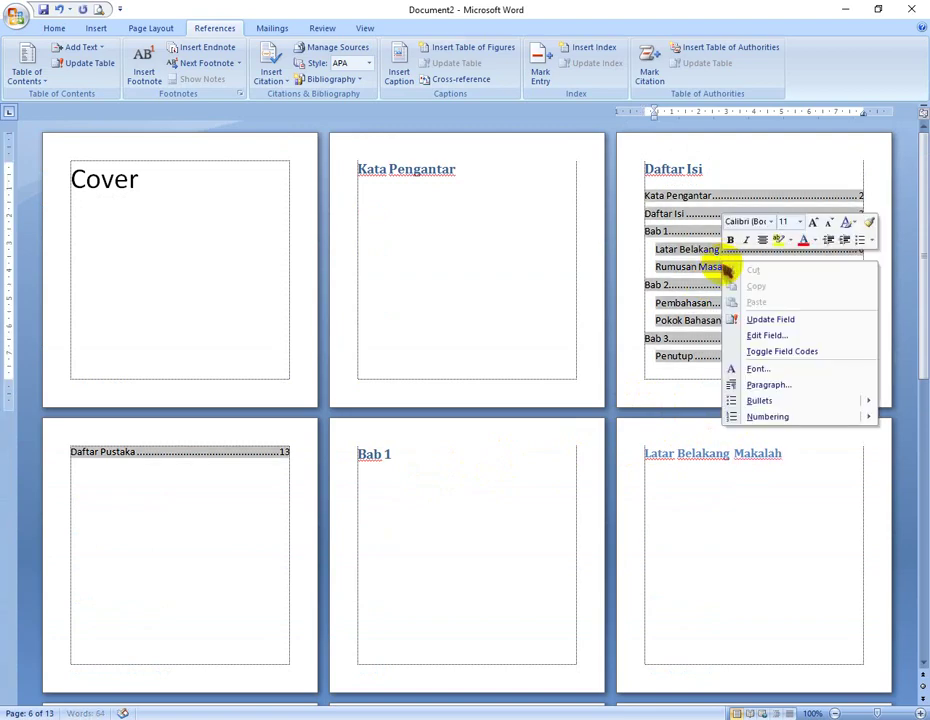
click(785, 336)
key(Escape)
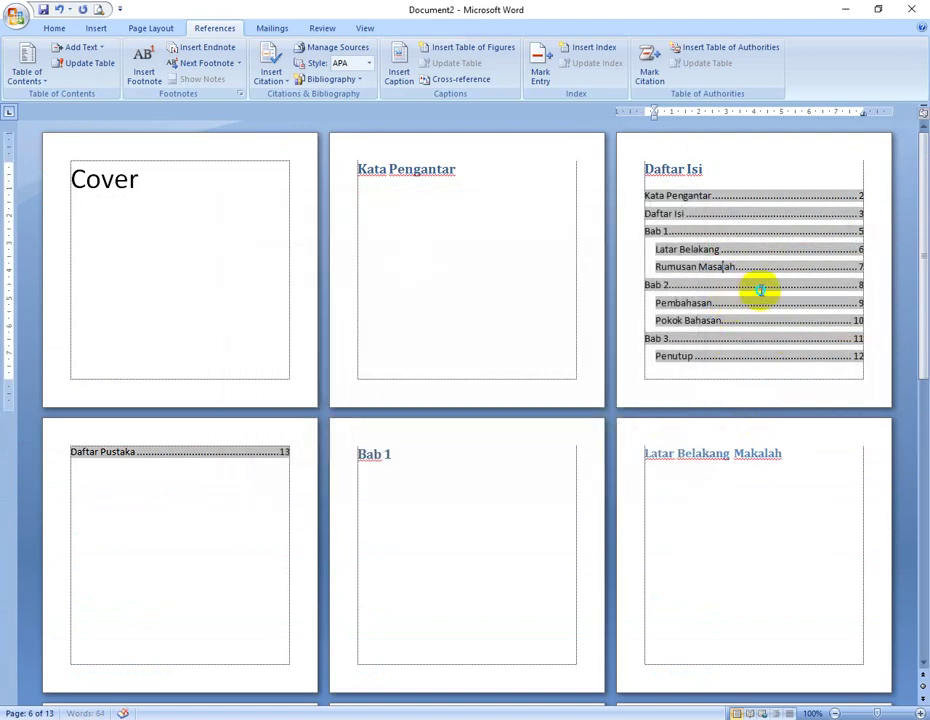
right_click(764, 290)
click(806, 348)
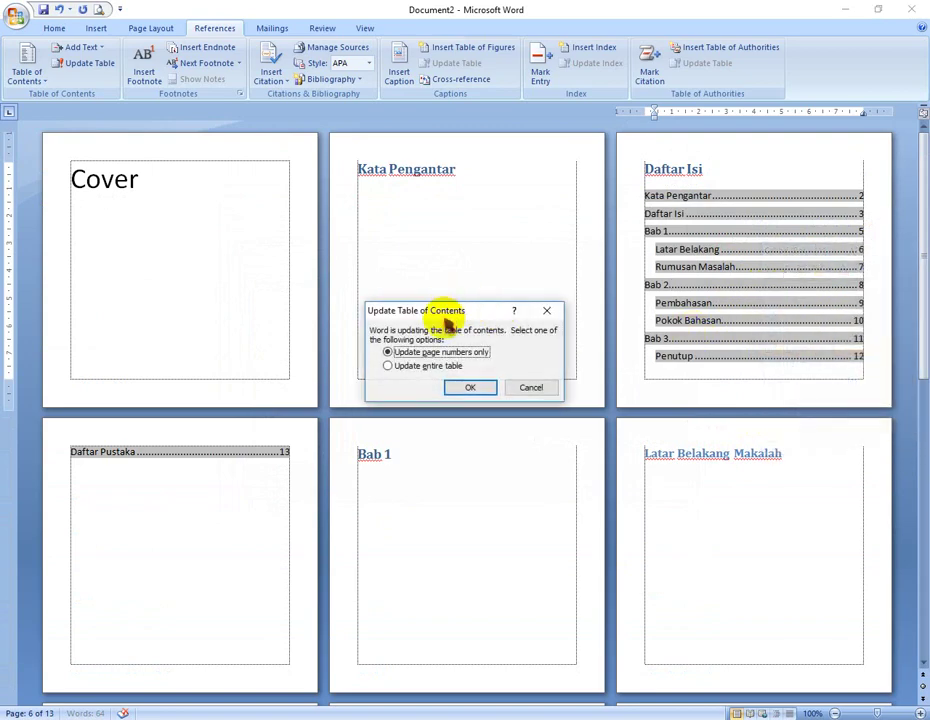
click(440, 367)
click(478, 390)
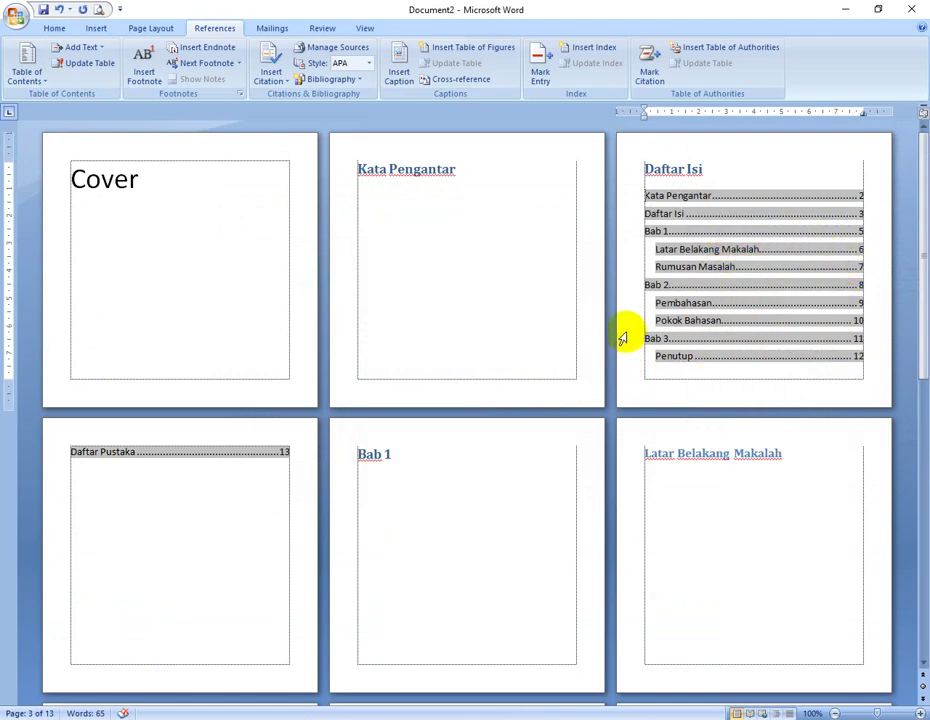
click(48, 27)
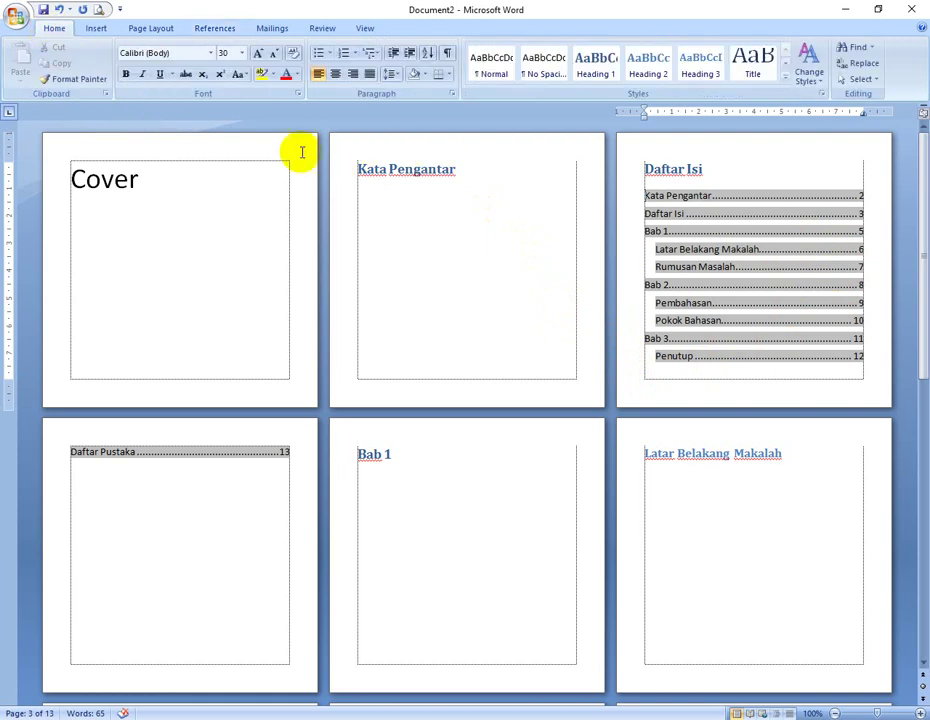
click(480, 170)
click(697, 453)
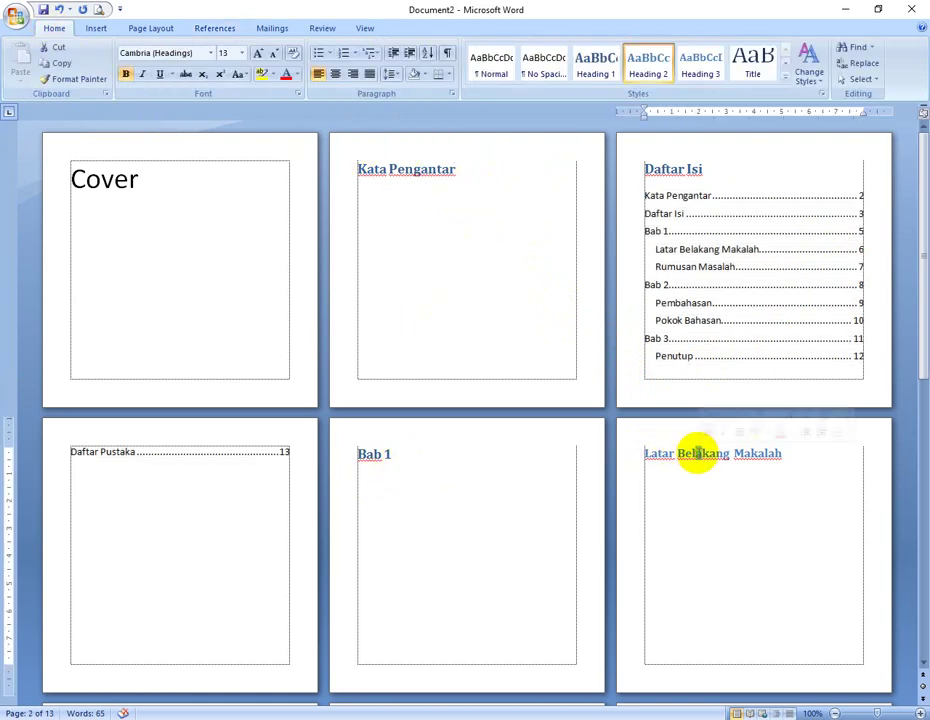
right_click(651, 65)
click(685, 87)
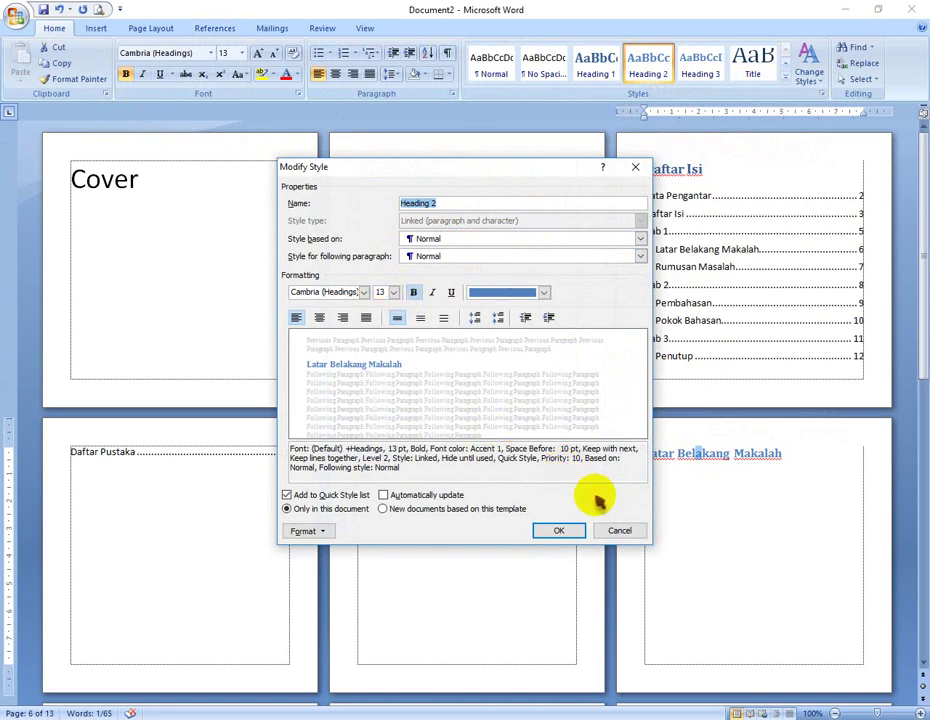
click(621, 531)
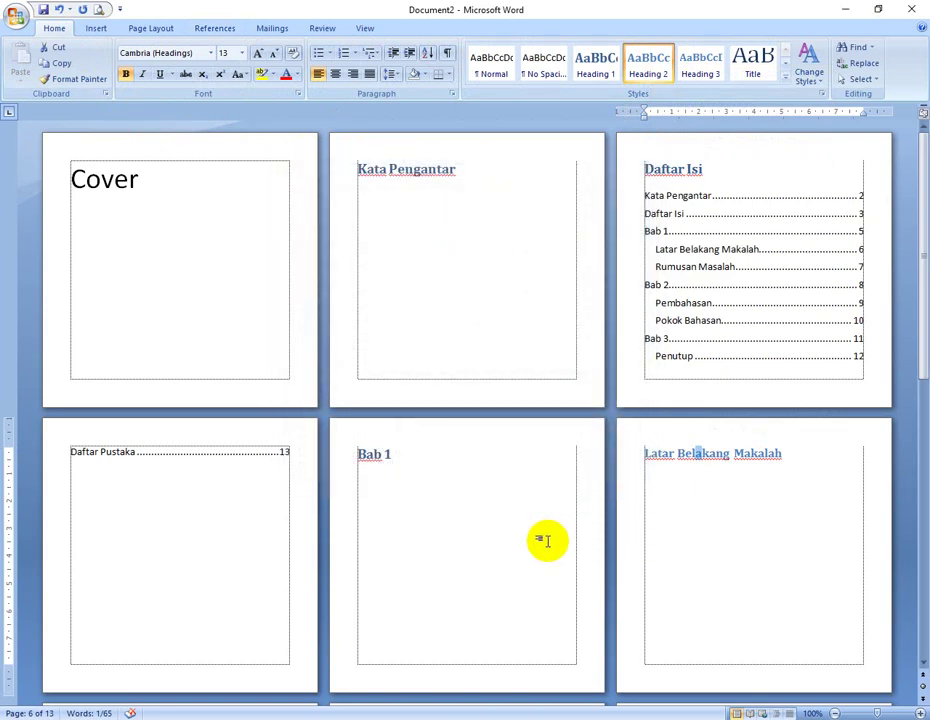